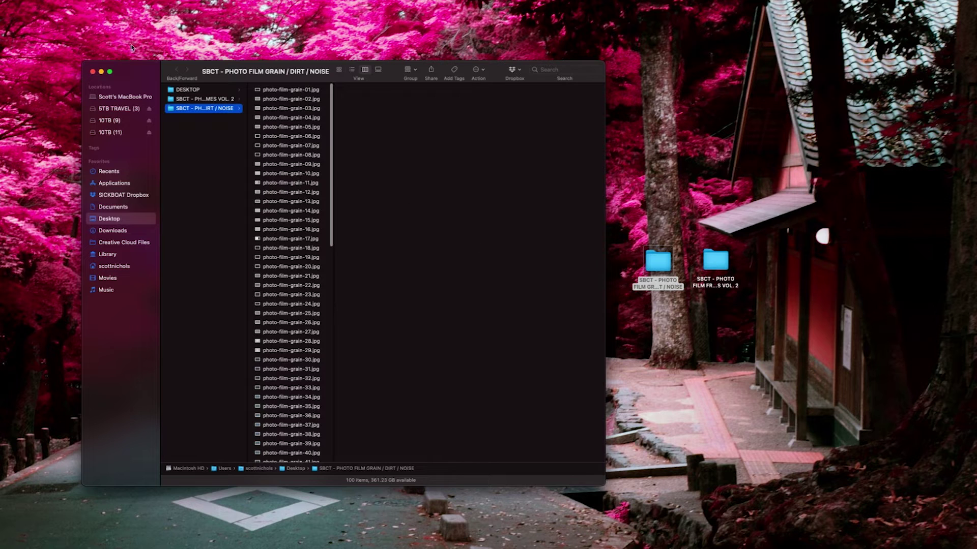
Arrange the Finder window, widen its name column and preview photo-film-grain-04.jpg
drag(142, 66, 134, 56)
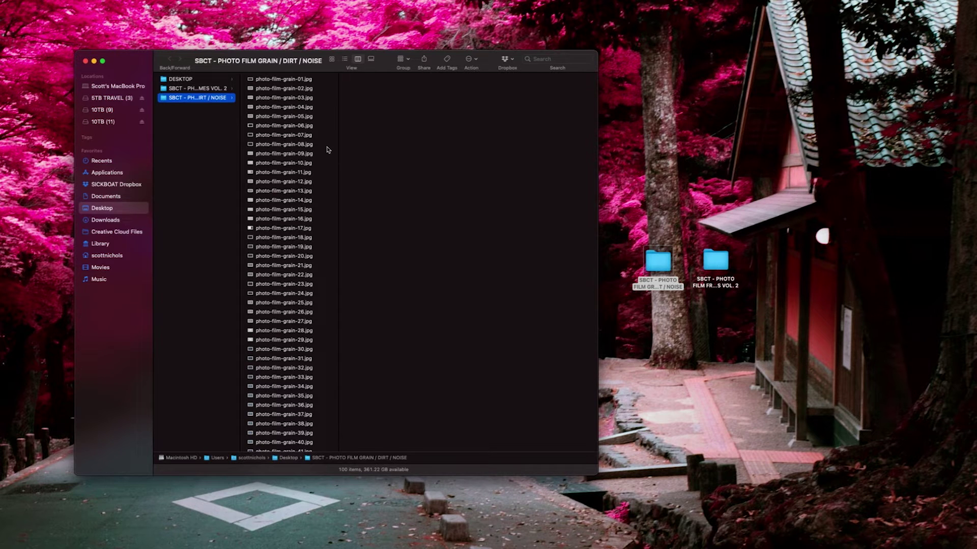
drag(339, 141, 349, 140)
click(281, 107)
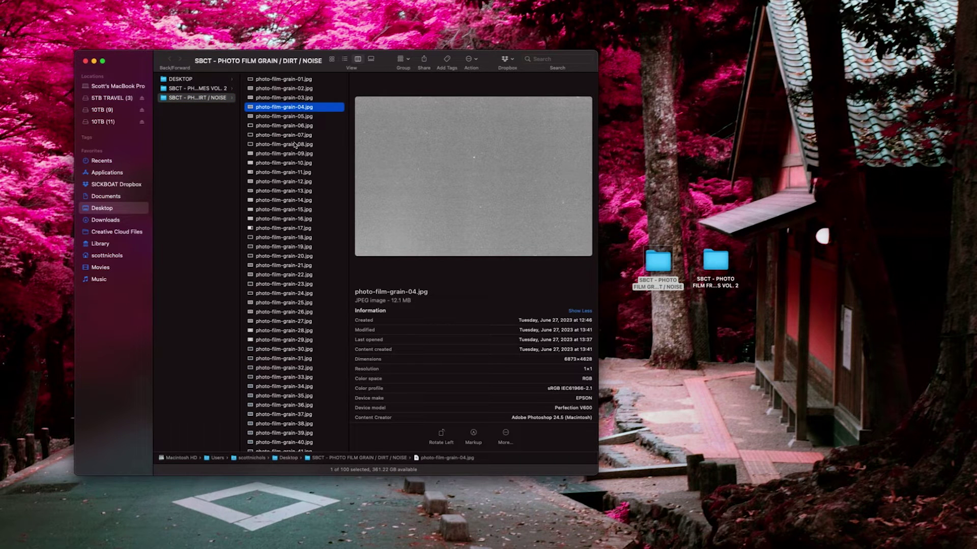
double_click(129, 55)
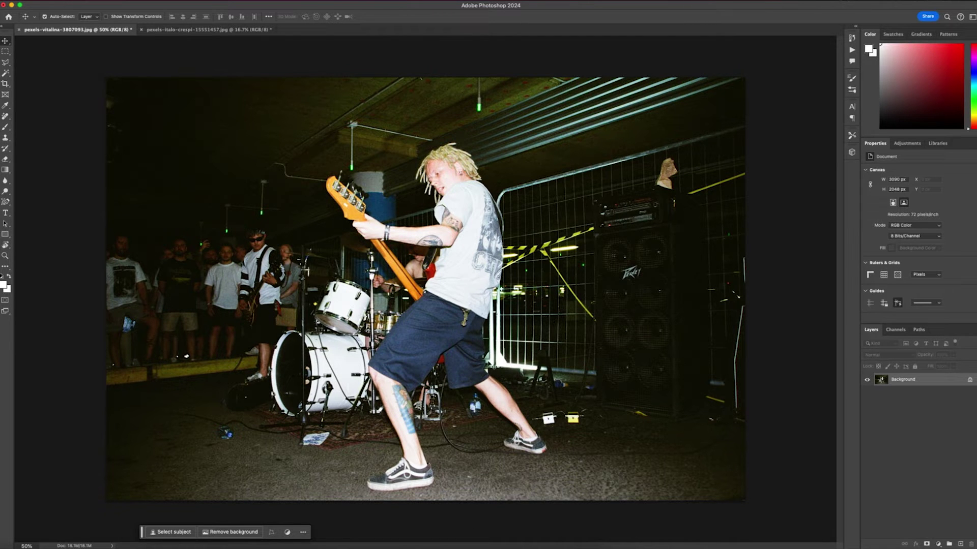
Leave full screen on the concert photo and Quick Look photo-film-grain-07.jpg in Finder
click(185, 30)
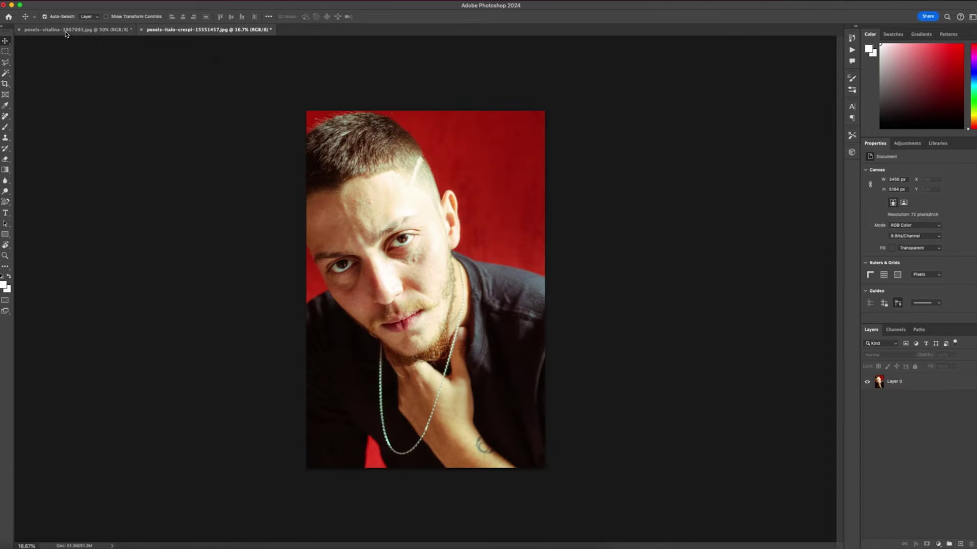
click(66, 29)
click(20, 4)
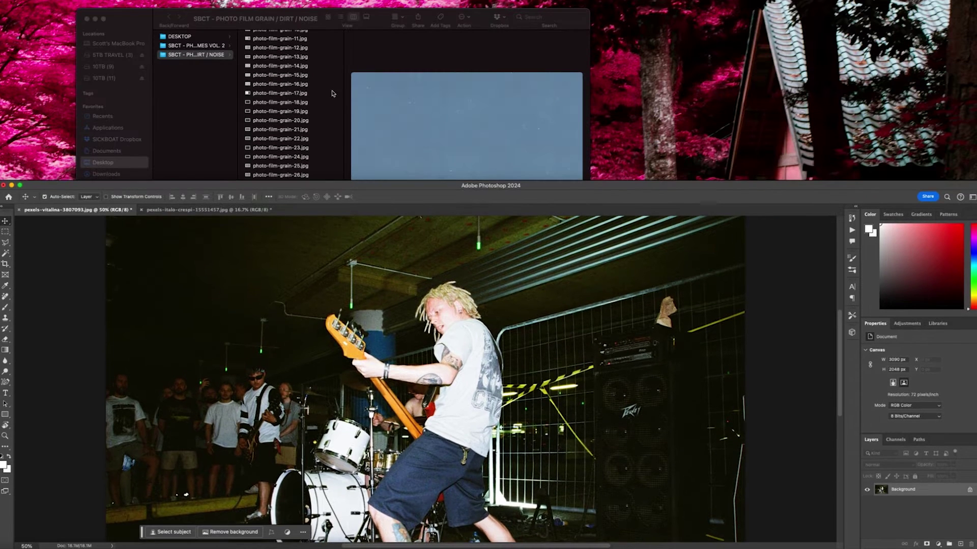
click(279, 84)
click(278, 95)
key(space)
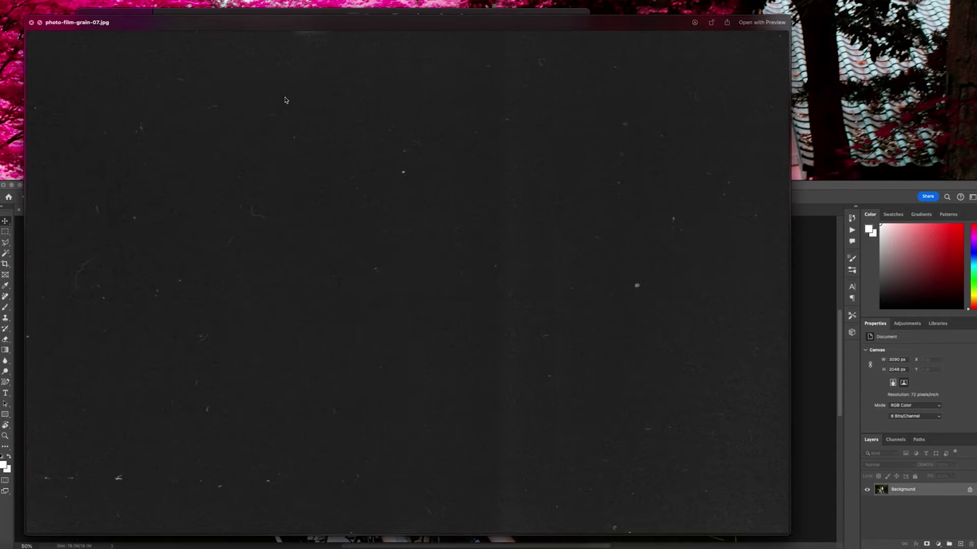
key(space)
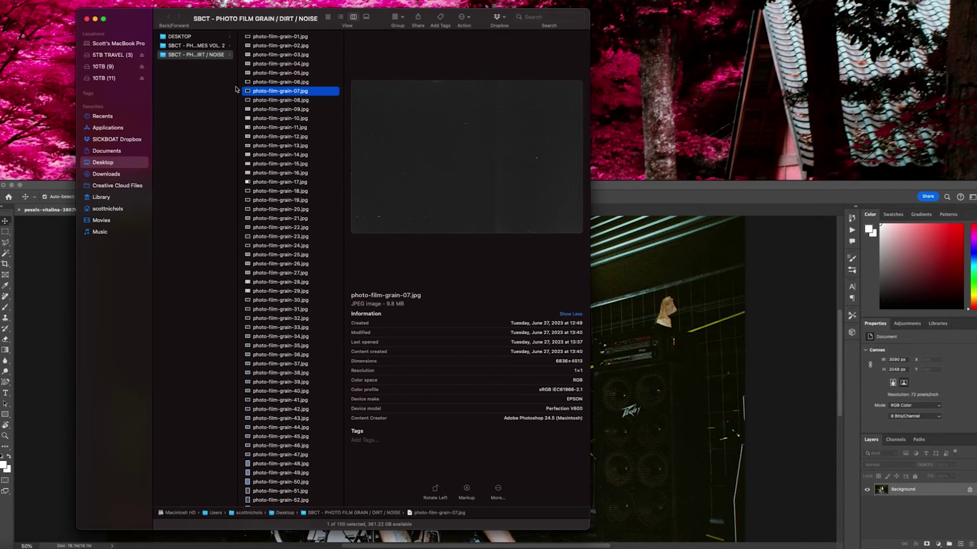
Drag photo-film-grain-07 onto the concert photo and stretch it across the whole canvas
click(676, 376)
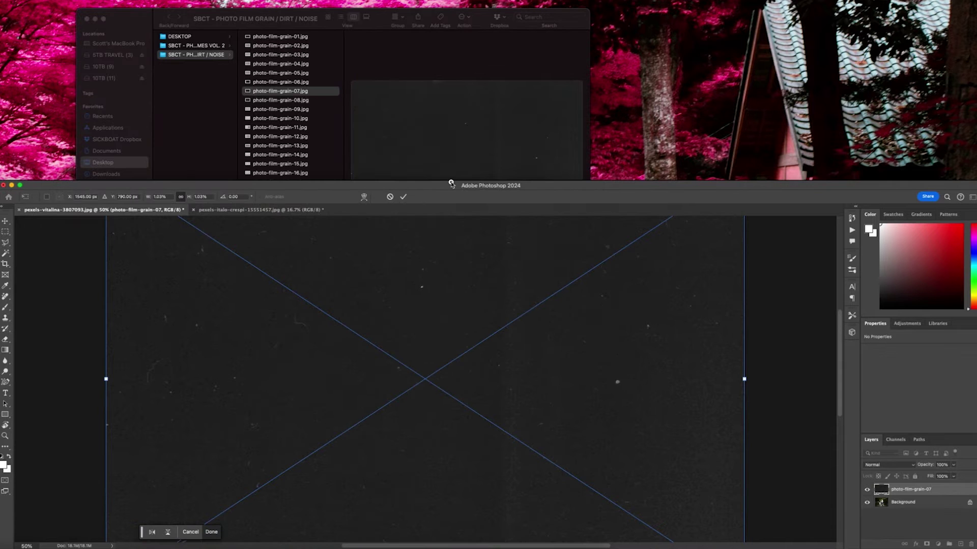
double_click(450, 185)
drag(422, 187, 431, 236)
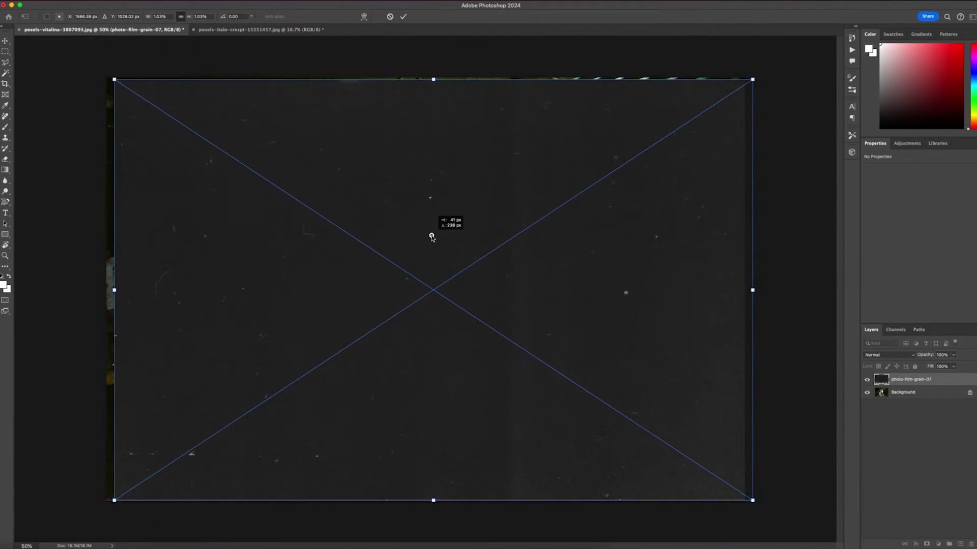
drag(752, 288, 767, 288)
drag(113, 287, 98, 288)
key(Return)
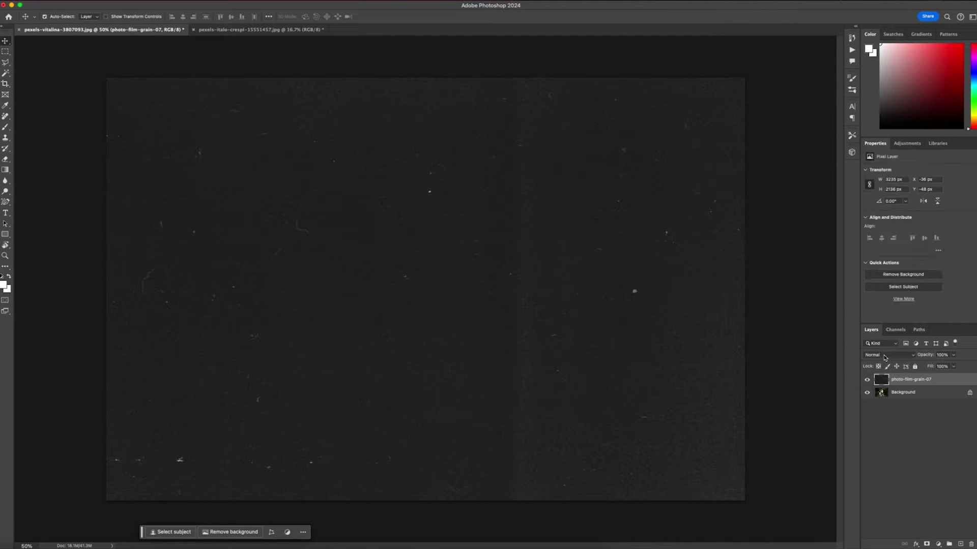
Set the photo-film-grain-07 layer to Screen blending and toggle its visibility to compare
click(884, 356)
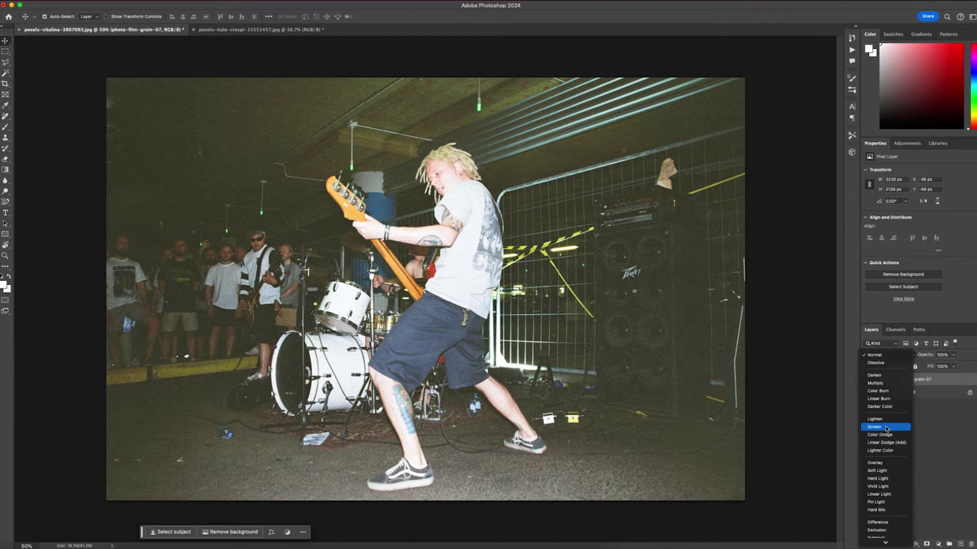
click(886, 428)
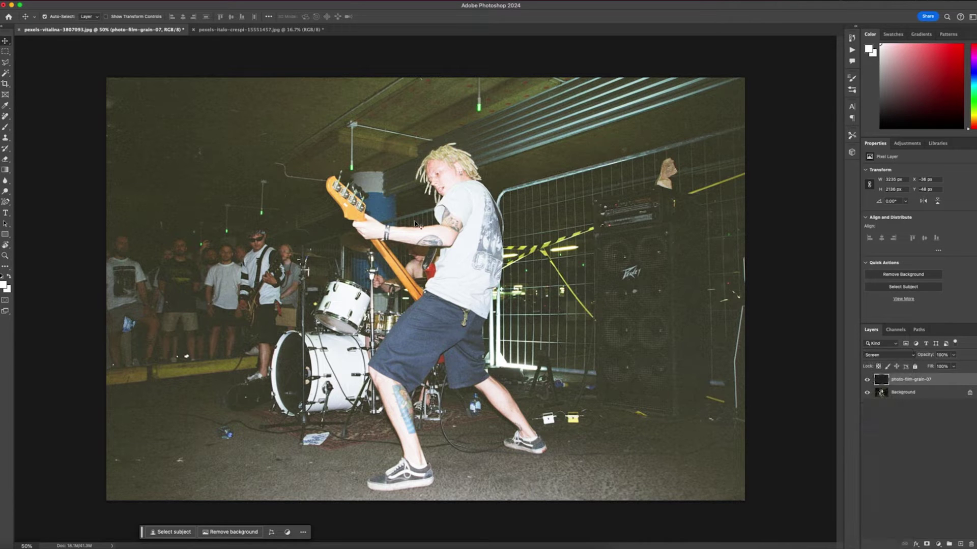
click(867, 380)
click(867, 379)
Apply an S-shaped Curves adjustment to the grain layer, darkening shadows and brightening highlights
key(ctrl+m)
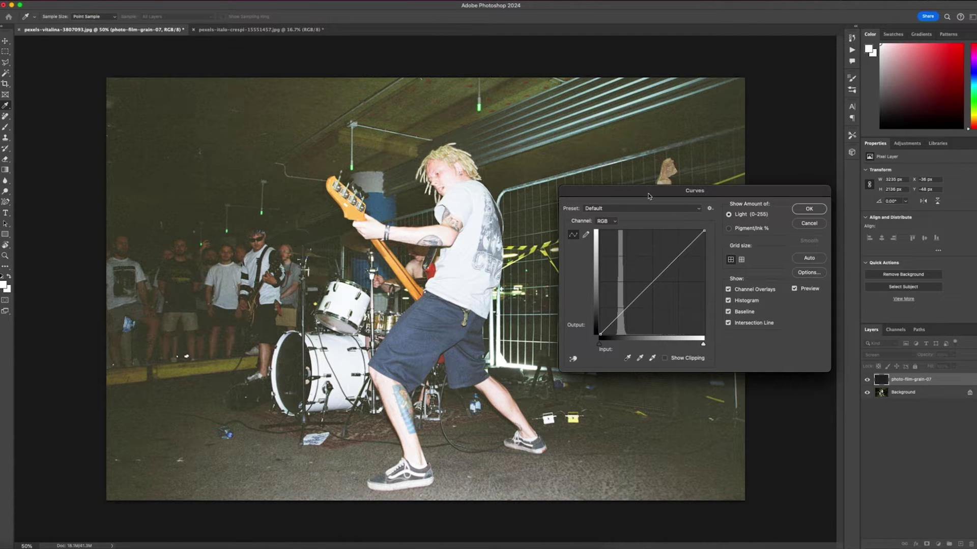
mouse_move(652, 196)
mouse_down()
mouse_move(629, 172)
mouse_move(639, 193)
mouse_up()
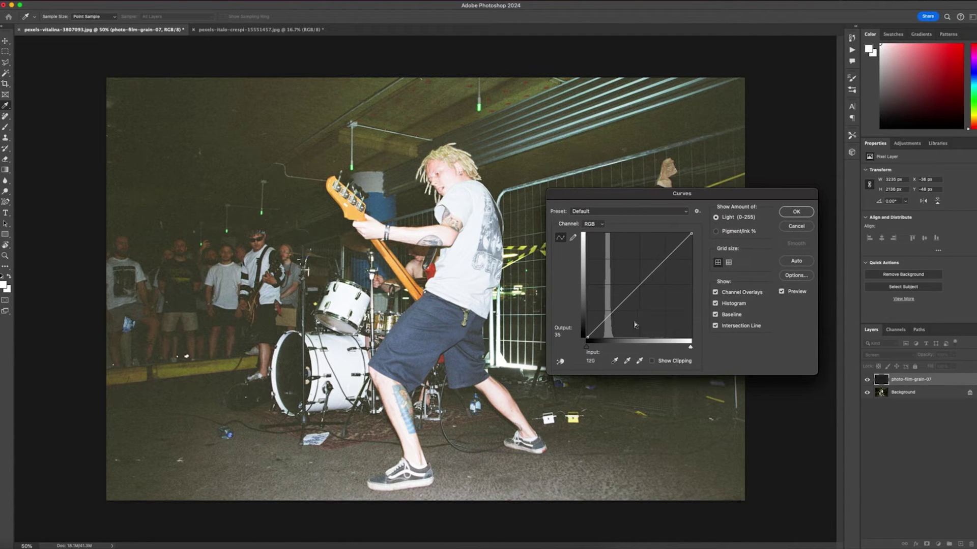
drag(613, 311, 617, 320)
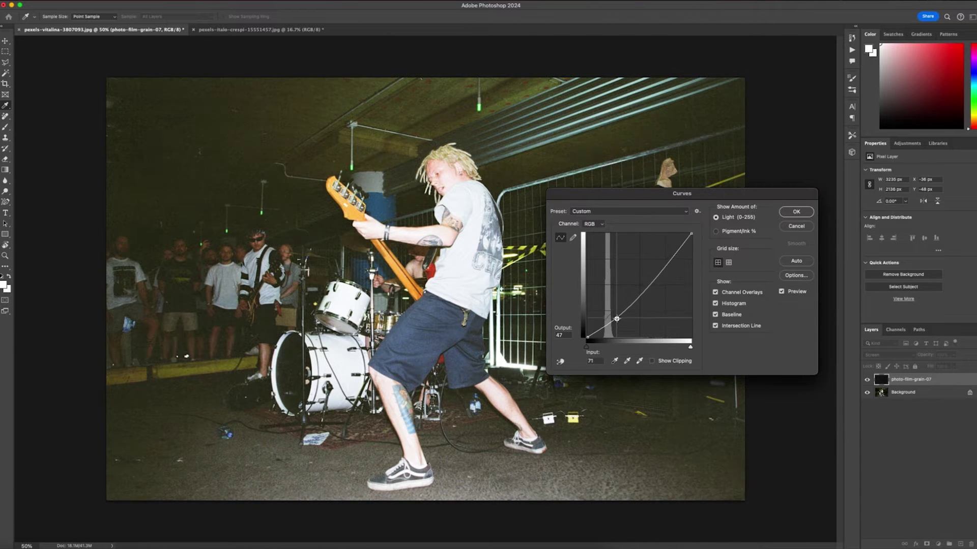
drag(668, 261, 655, 250)
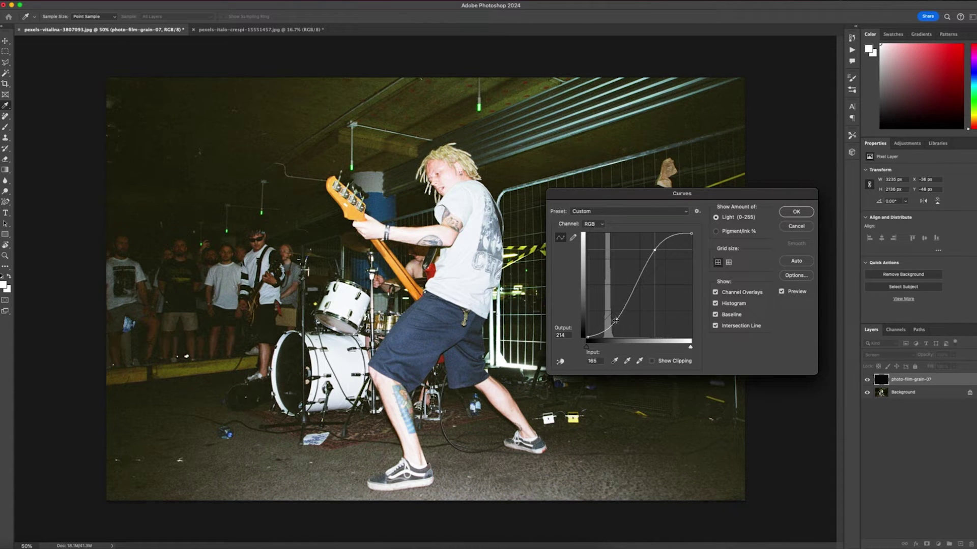
click(796, 212)
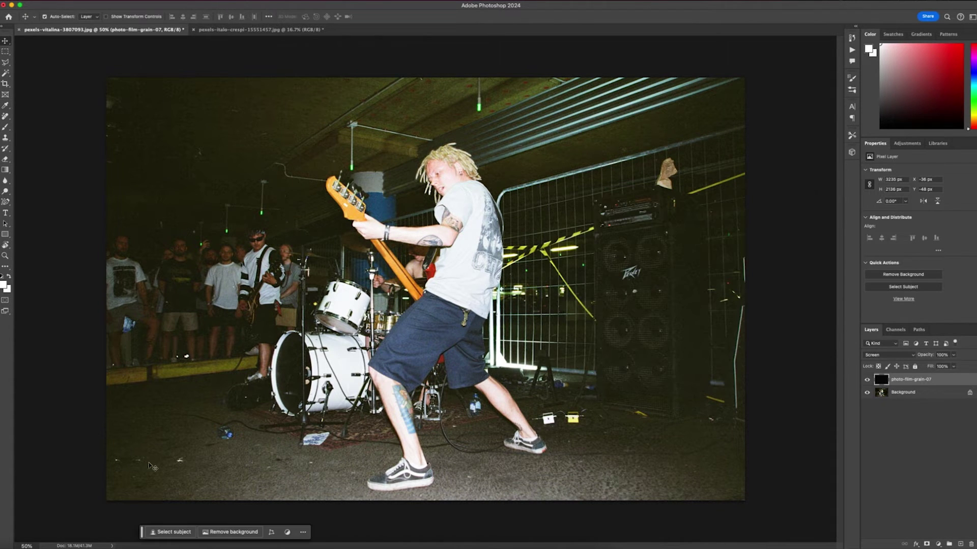
Toggle the grain layer on and off to compare, then preview photo-film-grain-08.jpg in Finder
click(866, 380)
click(866, 381)
click(867, 380)
click(866, 381)
click(867, 381)
click(867, 381)
click(866, 381)
click(866, 380)
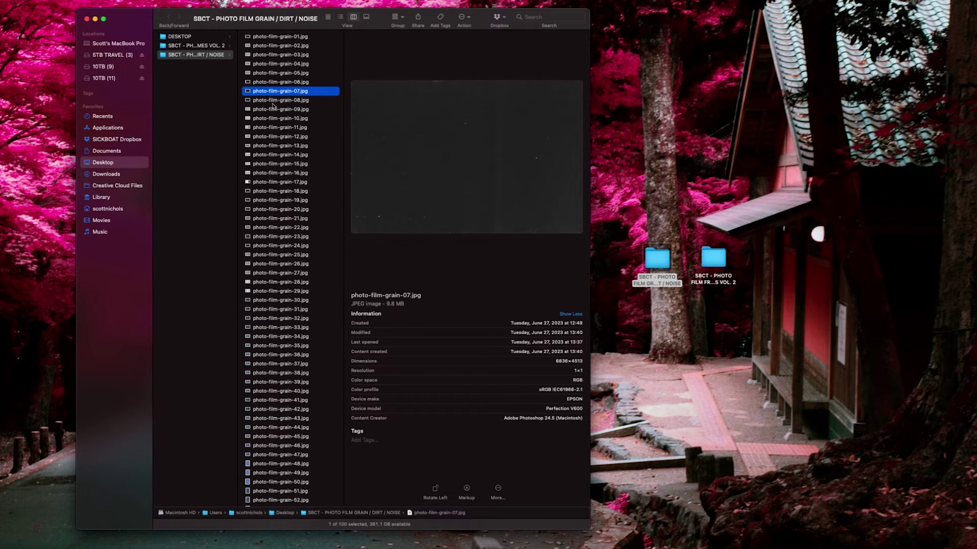
click(274, 102)
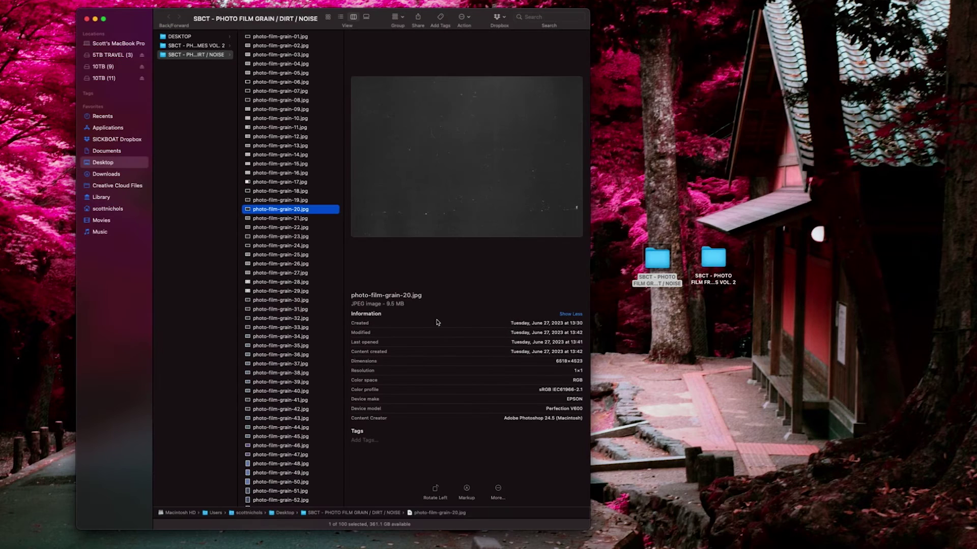
Drag photo-film-grain-20.jpg from Finder onto the concert photo and scale it to fill the canvas
click(438, 547)
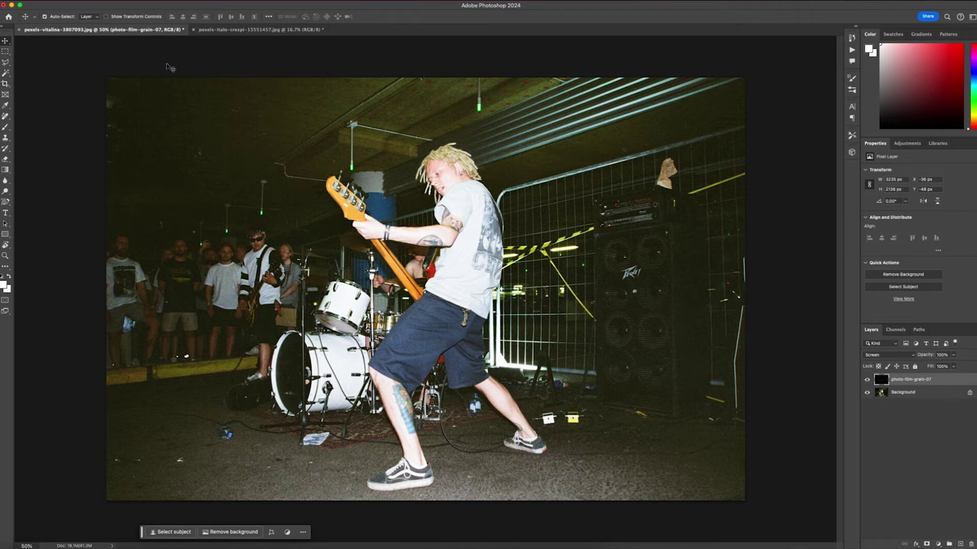
drag(32, 6, 31, 226)
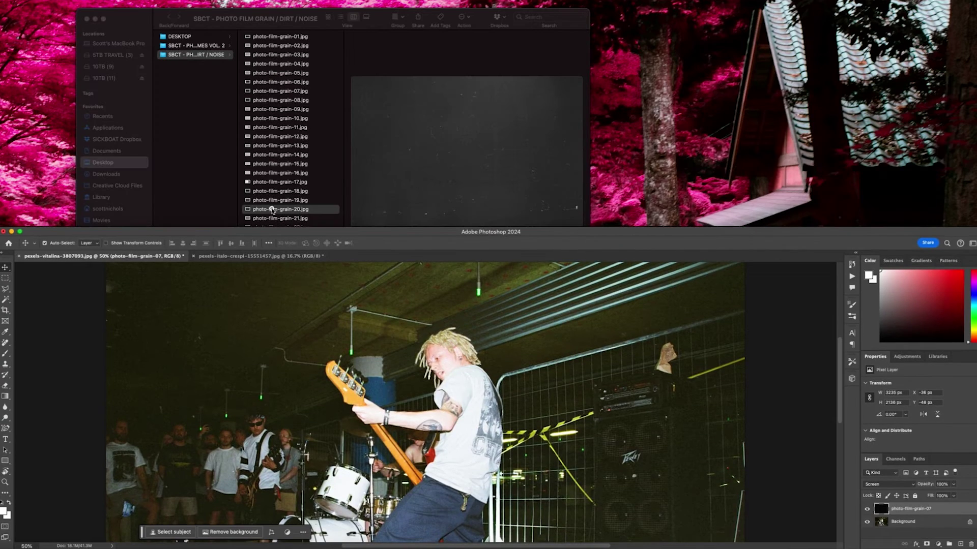
drag(311, 220, 305, 5)
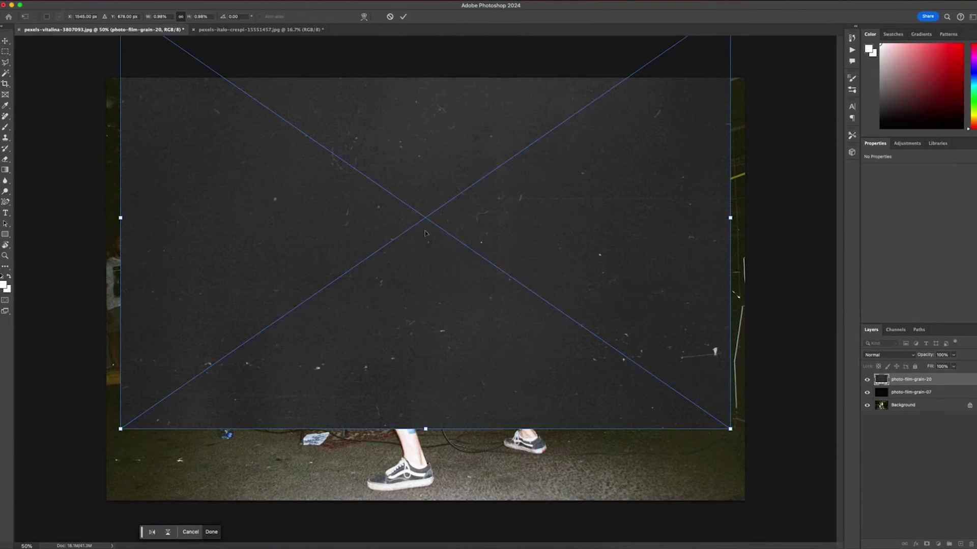
drag(432, 222, 432, 293)
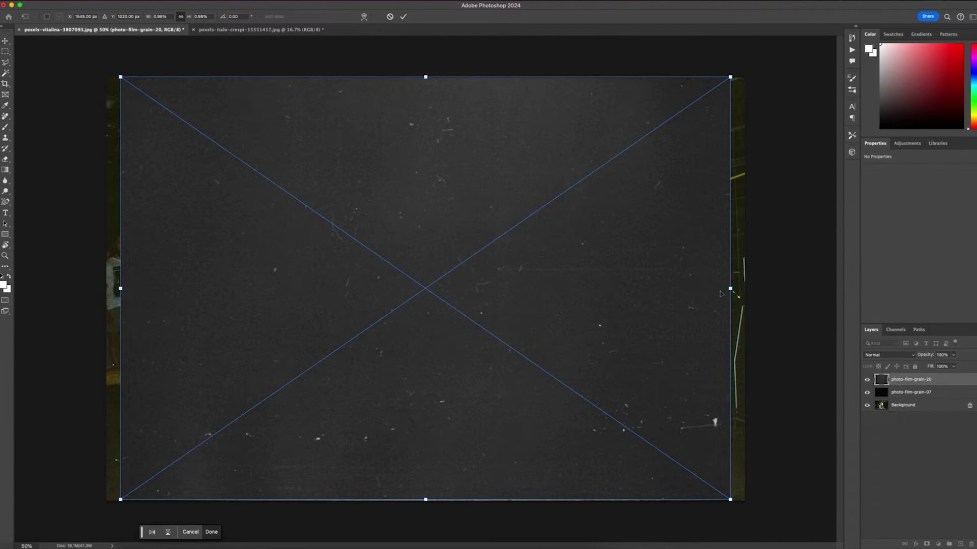
drag(730, 288, 752, 284)
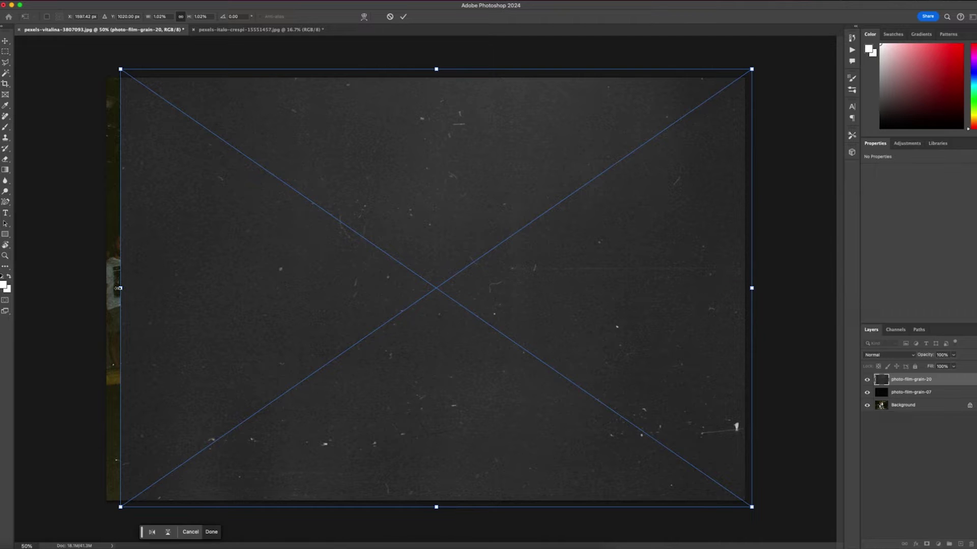
drag(118, 288, 99, 283)
drag(276, 290, 278, 288)
key(Return)
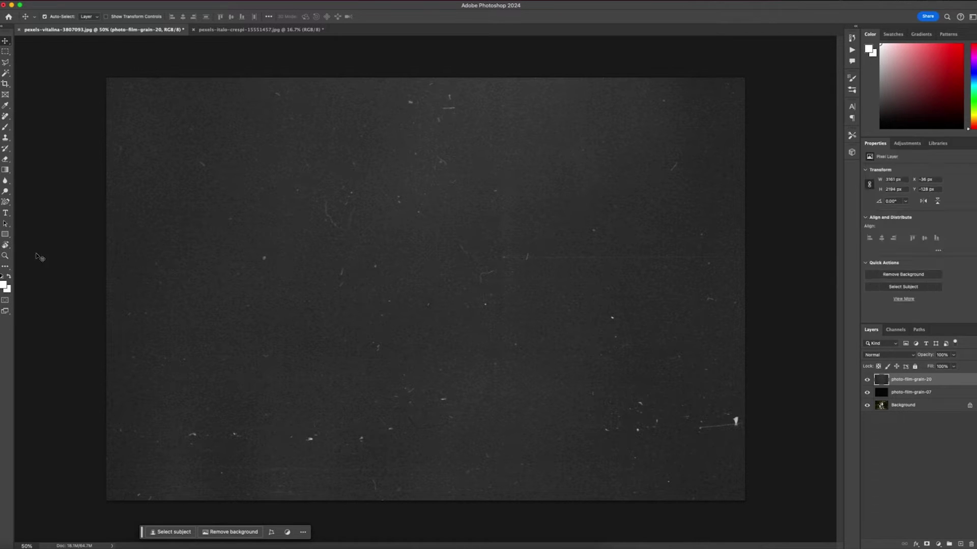
Give the photo-film-grain-20 layer an S-curve in Curves for stronger contrast
key(super+m)
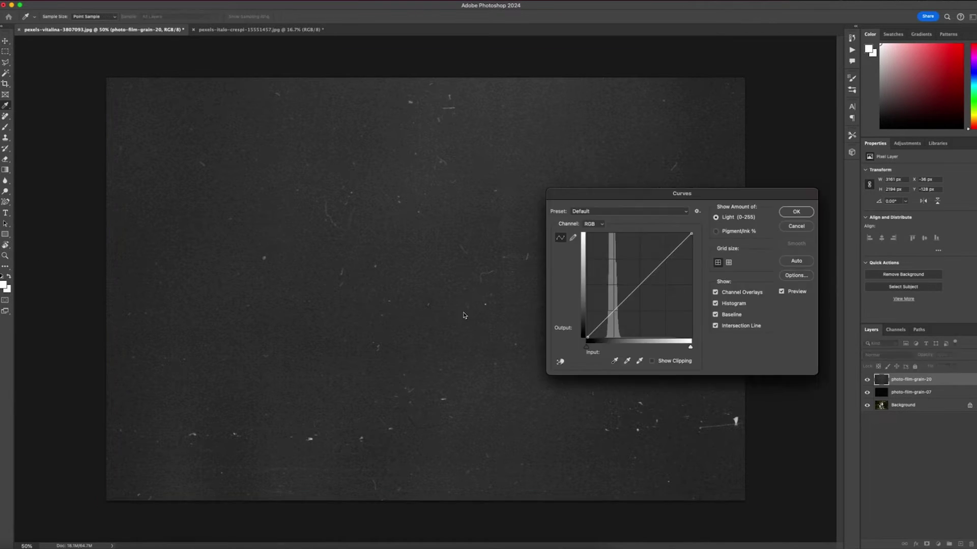
drag(614, 307, 618, 317)
drag(667, 275, 657, 249)
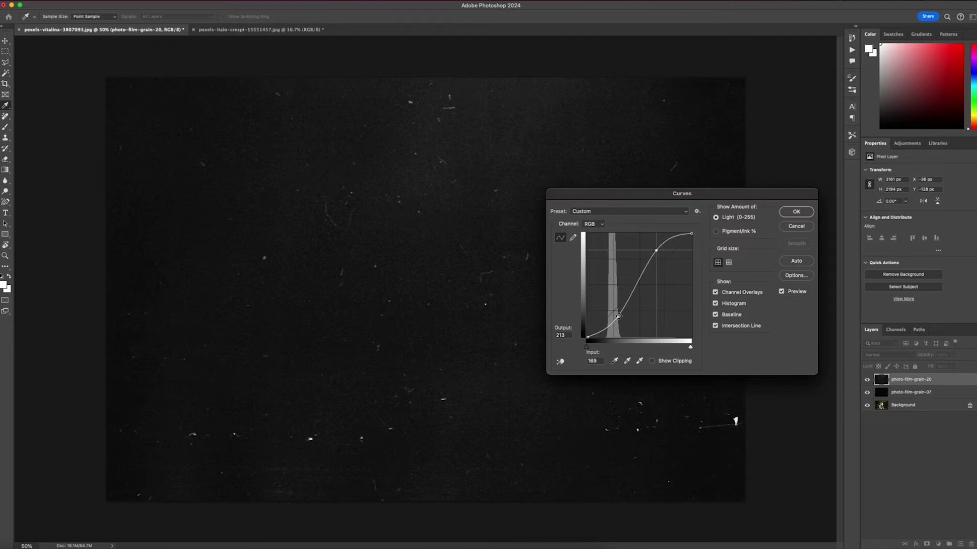
mouse_move(617, 316)
mouse_down()
mouse_move(614, 304)
mouse_move(618, 317)
mouse_up()
click(795, 213)
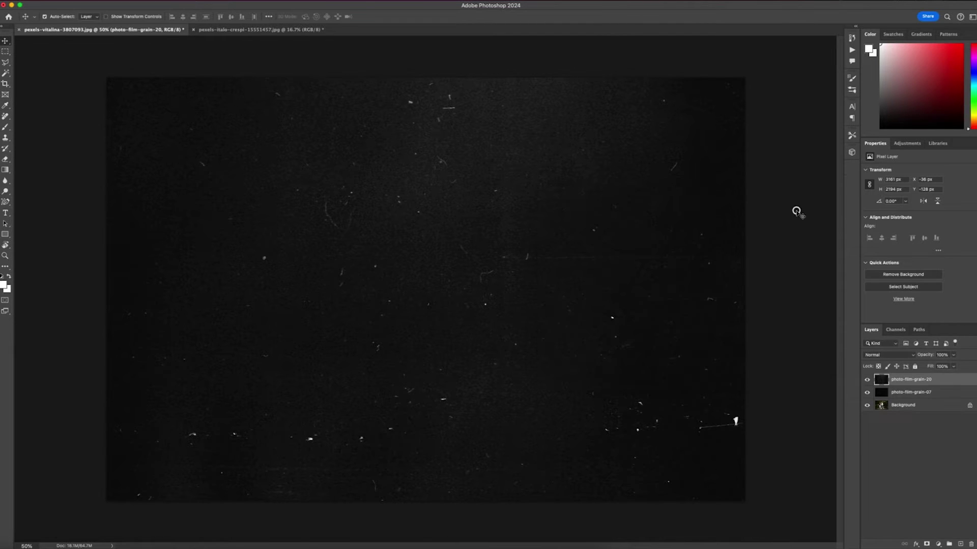
Set photo-film-grain-20 to Lighten blending and toggle its visibility to compare
click(880, 356)
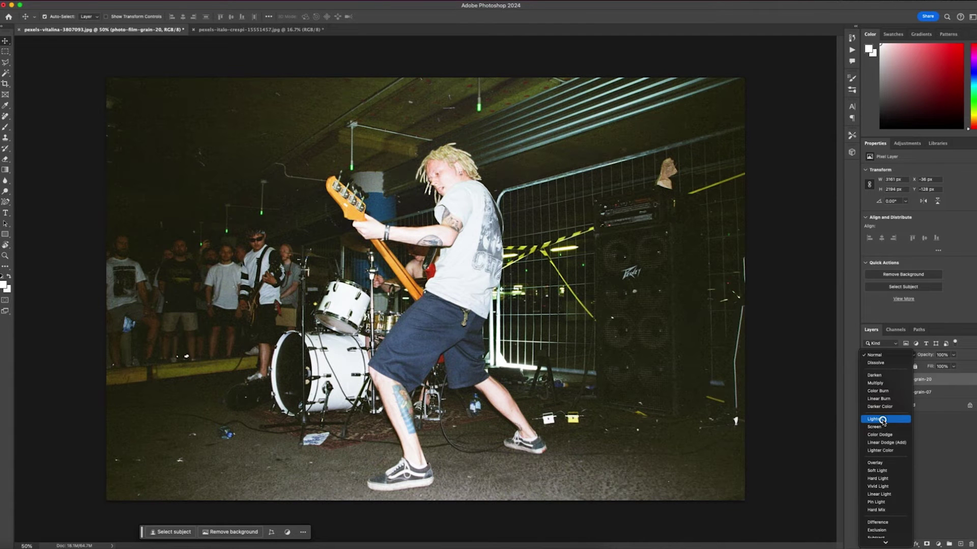
click(883, 419)
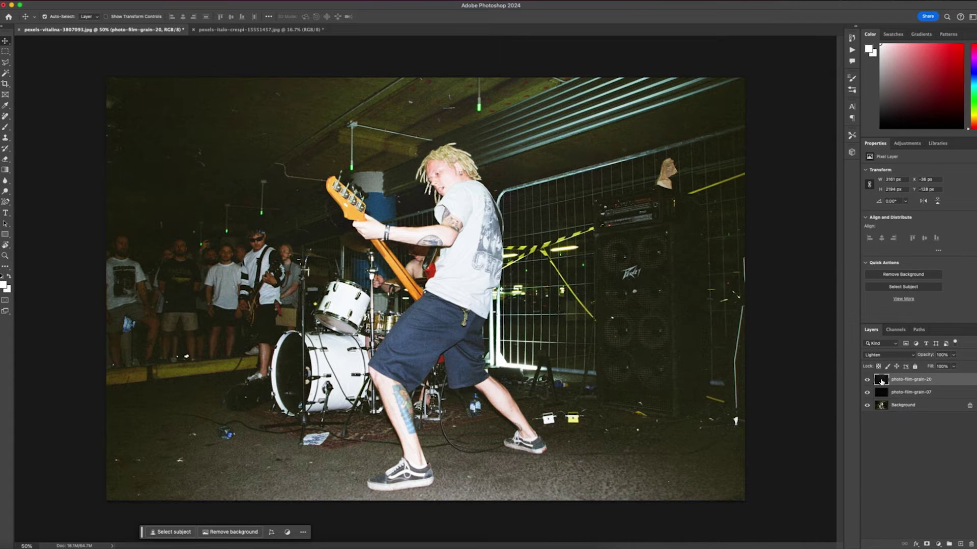
click(867, 380)
click(867, 380)
click(867, 380)
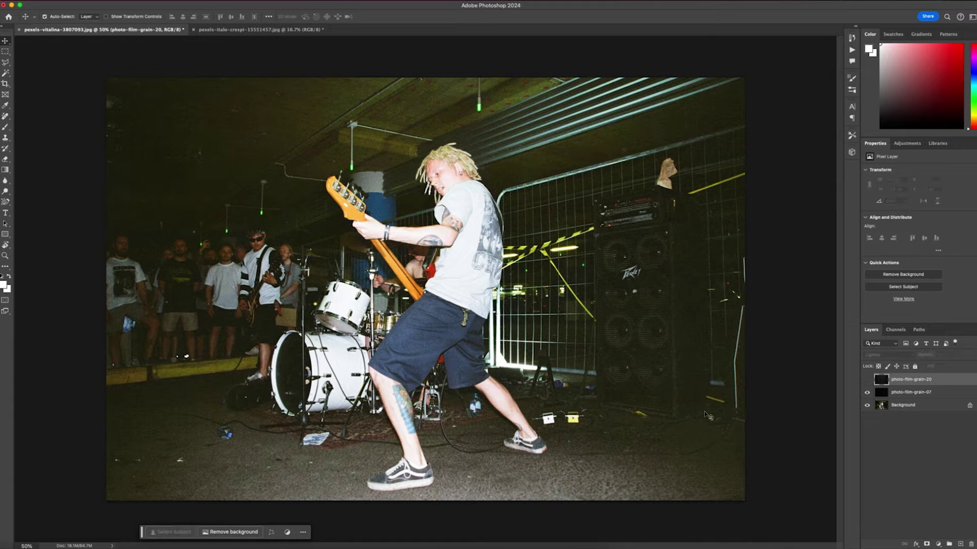
click(867, 380)
click(867, 380)
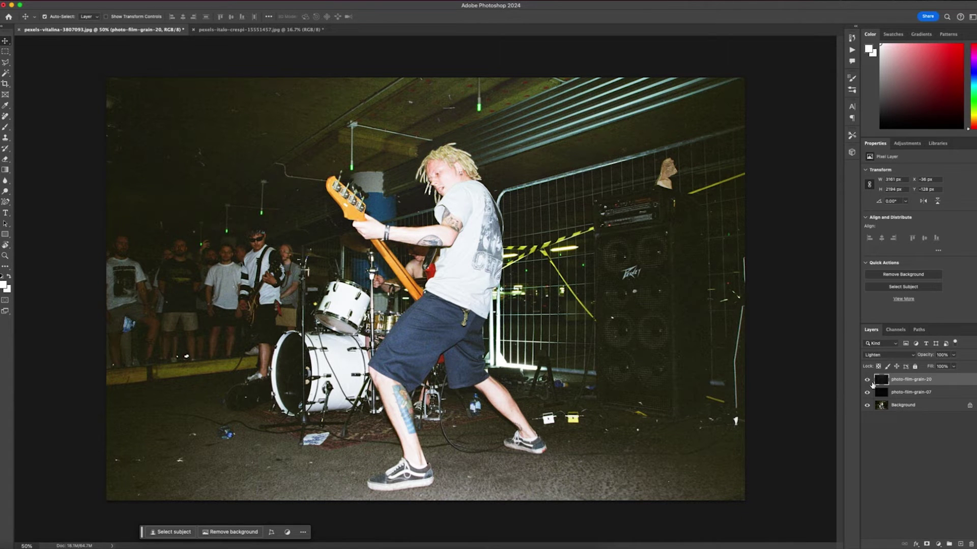
Enlarge the photo-film-grain-20 layer to about 126% and reposition it over the photo
key(super+t)
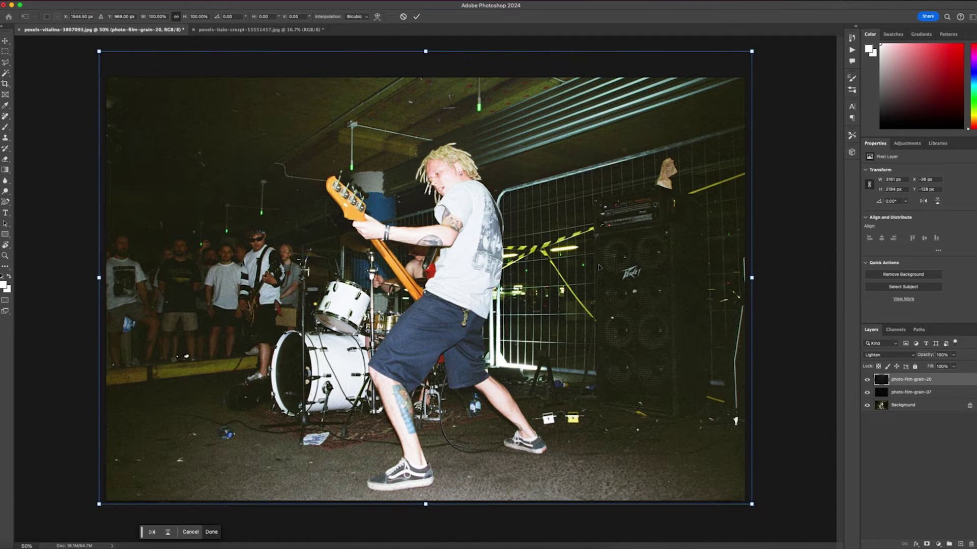
key(super+minus)
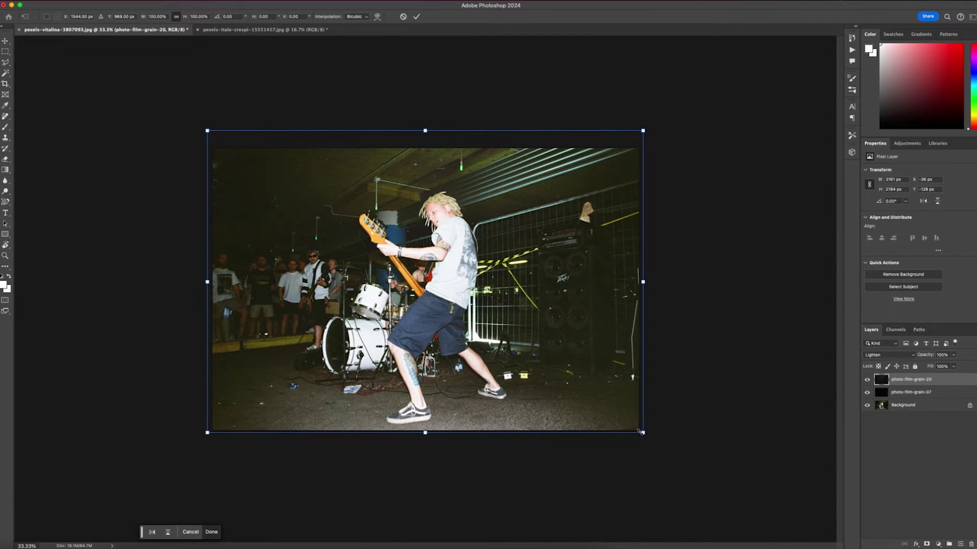
drag(642, 433, 701, 467)
drag(204, 127, 155, 100)
drag(476, 218, 415, 199)
drag(639, 80, 649, 72)
mouse_move(366, 195)
mouse_down()
mouse_move(356, 189)
mouse_move(369, 199)
mouse_up()
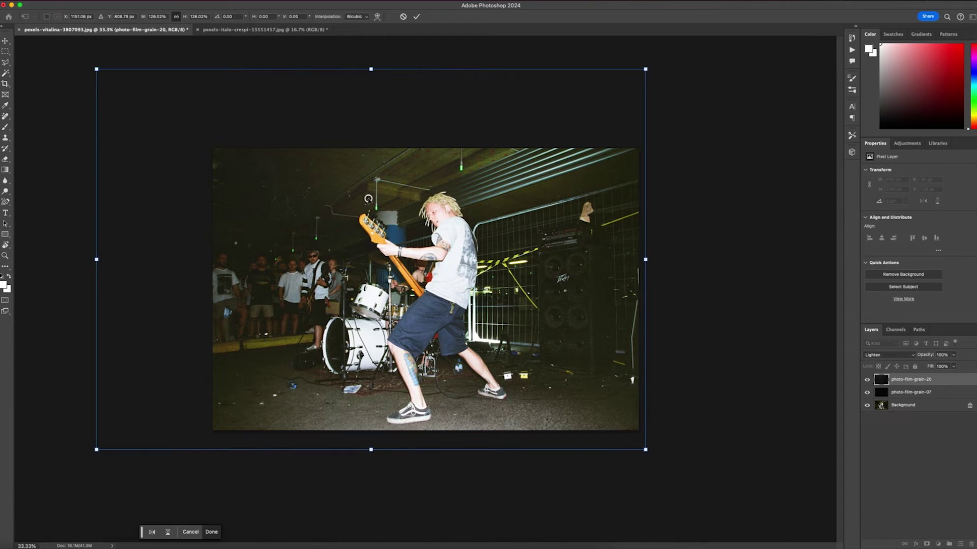
key(Return)
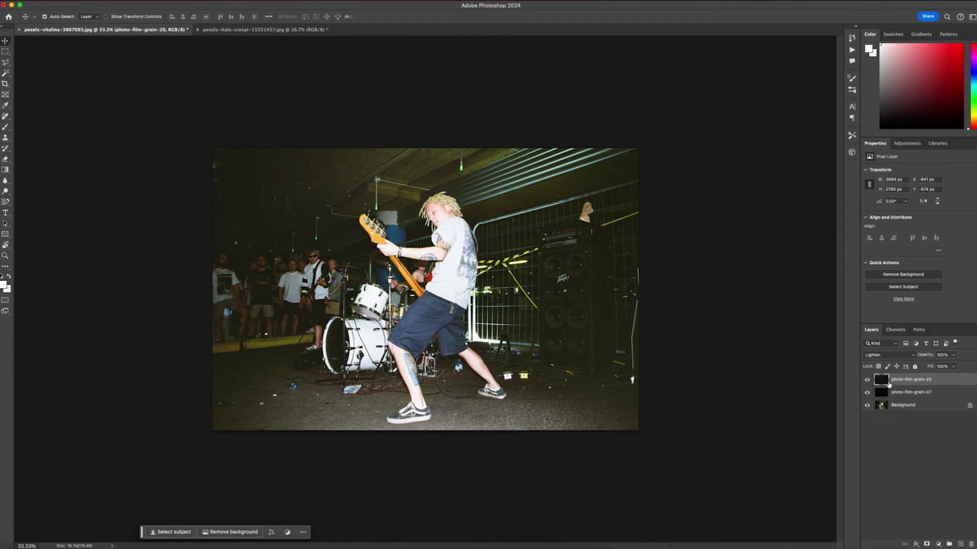
Duplicate the grain layer, rotate the copy for denser grain, and compare with layers hidden
key(super+j)
key(super+t)
drag(689, 190, 402, 295)
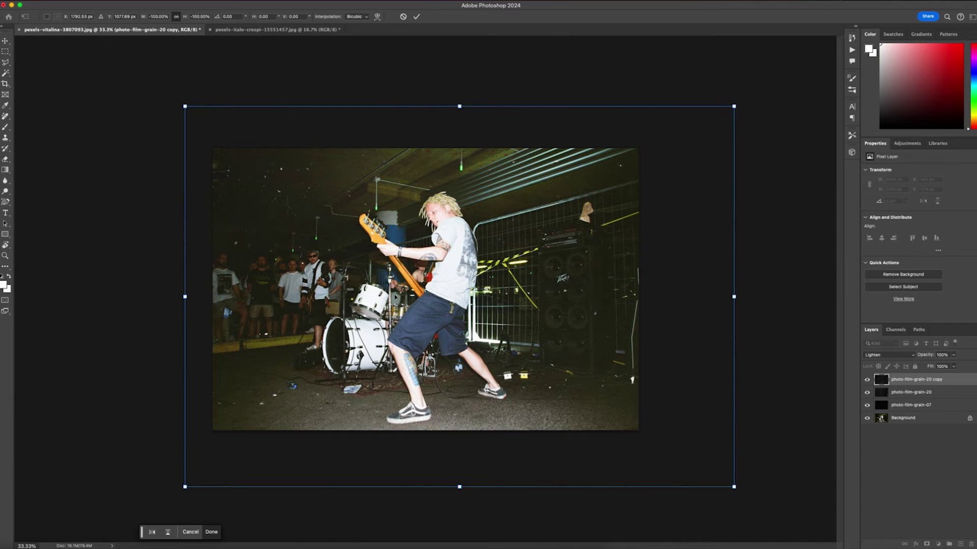
key(Return)
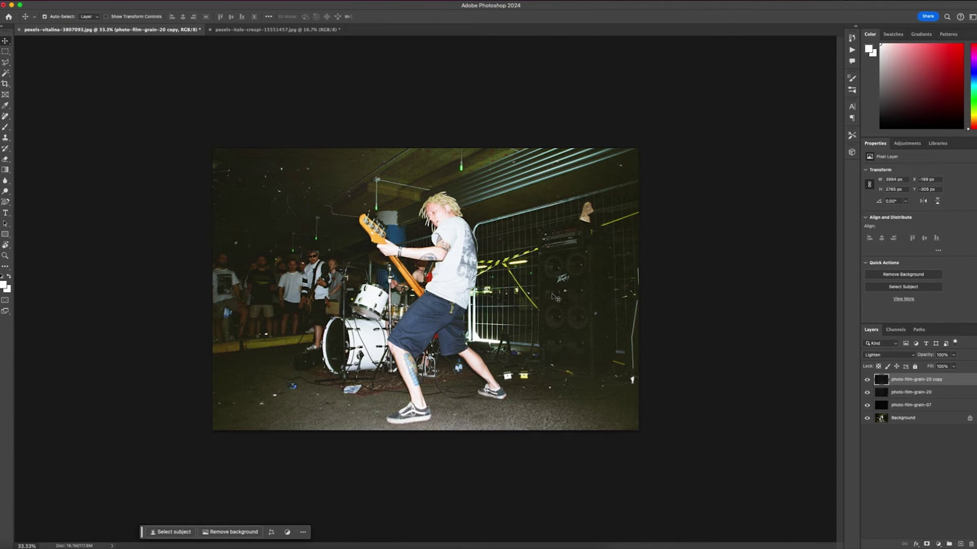
key(super+equal)
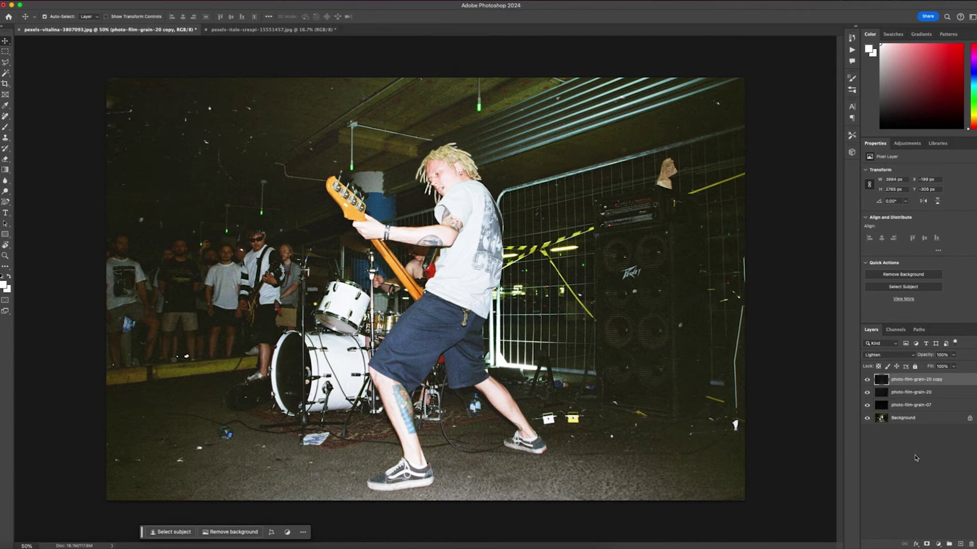
mouse_move(867, 379)
mouse_down()
mouse_move(867, 405)
mouse_move(867, 381)
mouse_up()
Switch to the red-backdrop portrait and move Photoshop down to reveal the Finder grain folder
click(226, 29)
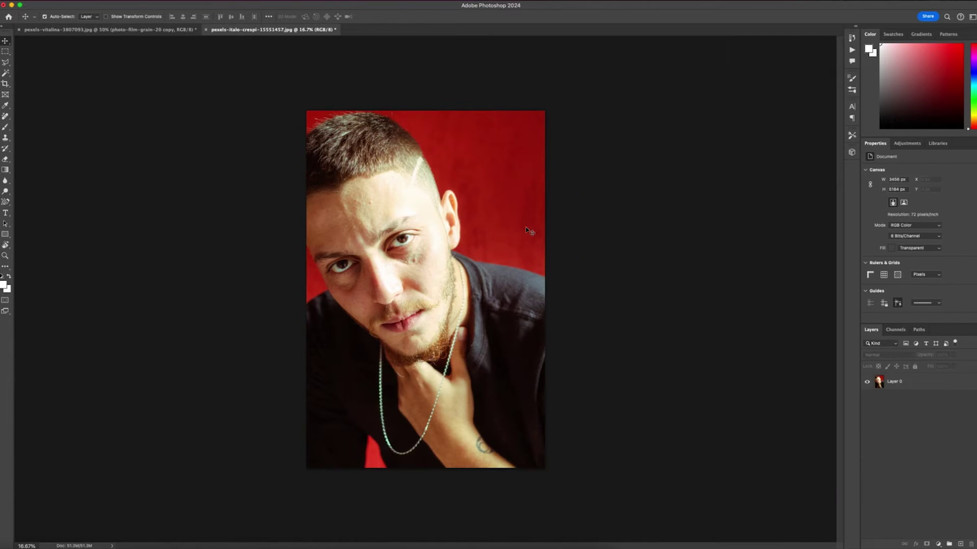
click(88, 4)
drag(75, 2, 78, 296)
click(177, 208)
scroll(298, 257, down, 10)
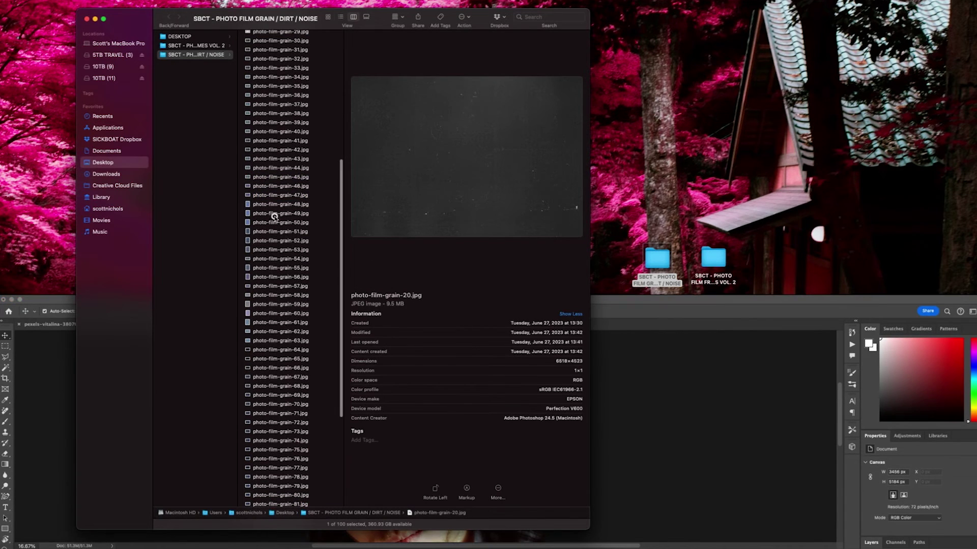
Quick Look grain scans 50 through 56, then select and preview photo-film-grain-57.jpg
click(275, 218)
key(space)
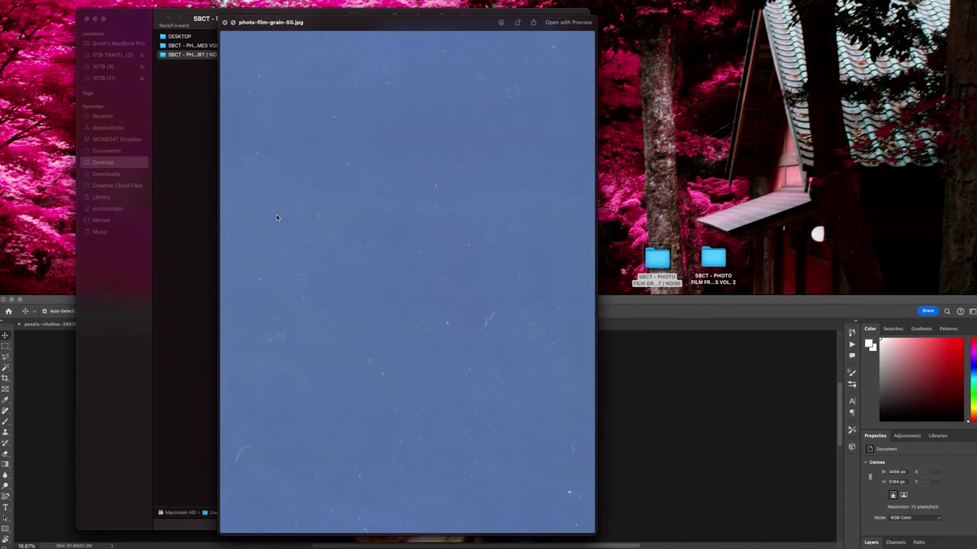
key(Down)
key(Down)
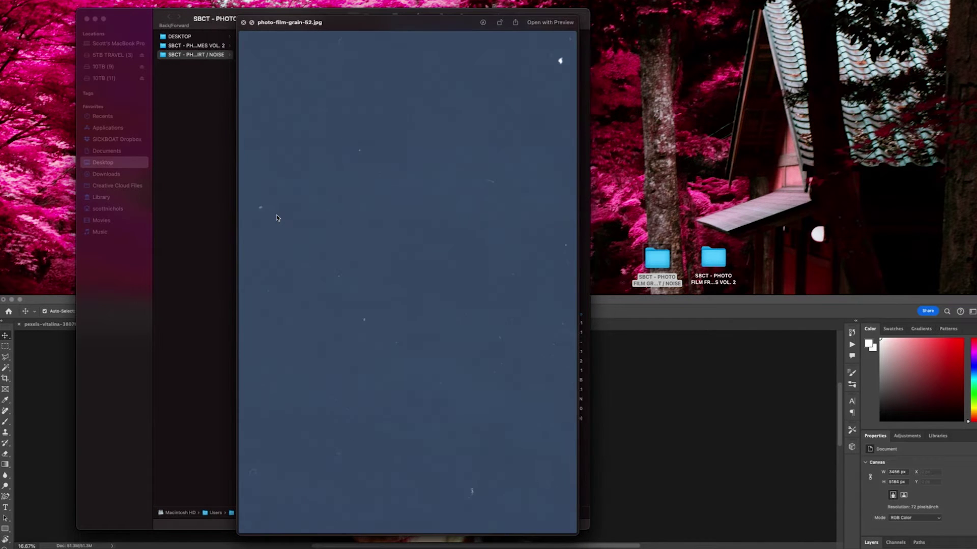
key(Down)
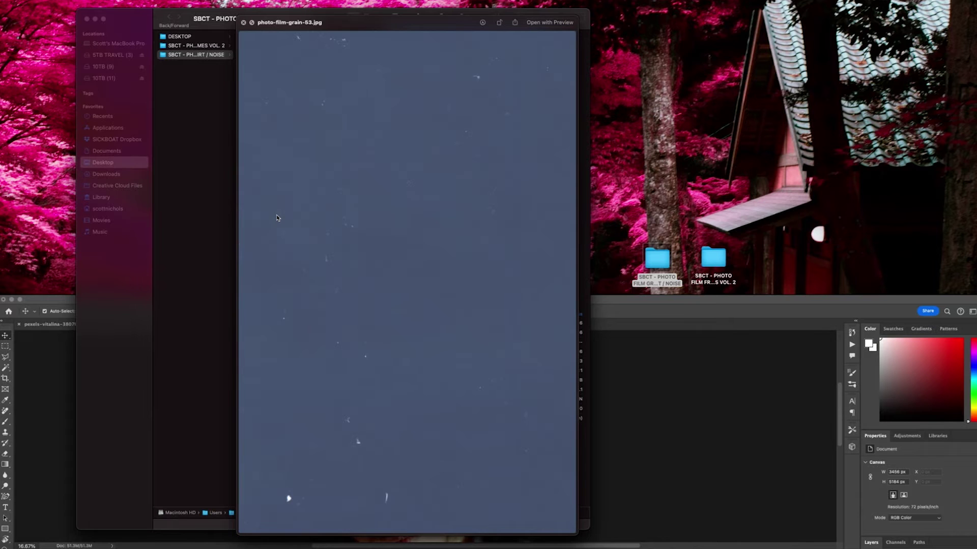
key(Down)
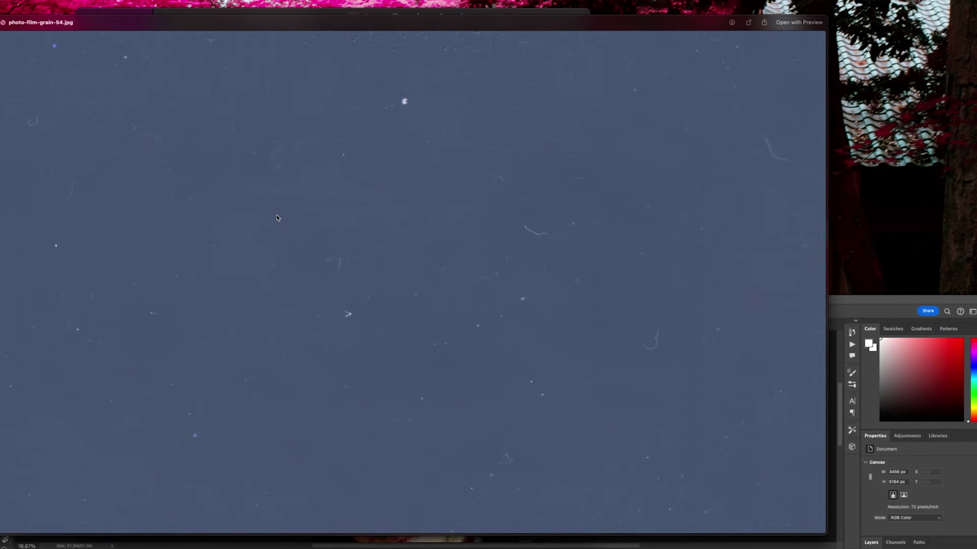
key(Down)
key(Down)
key(space)
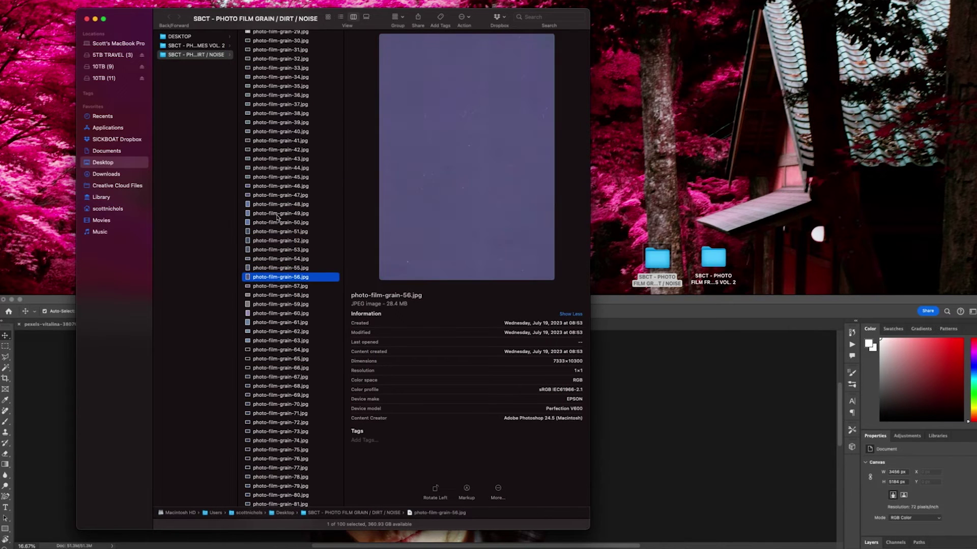
key(Down)
key(Down)
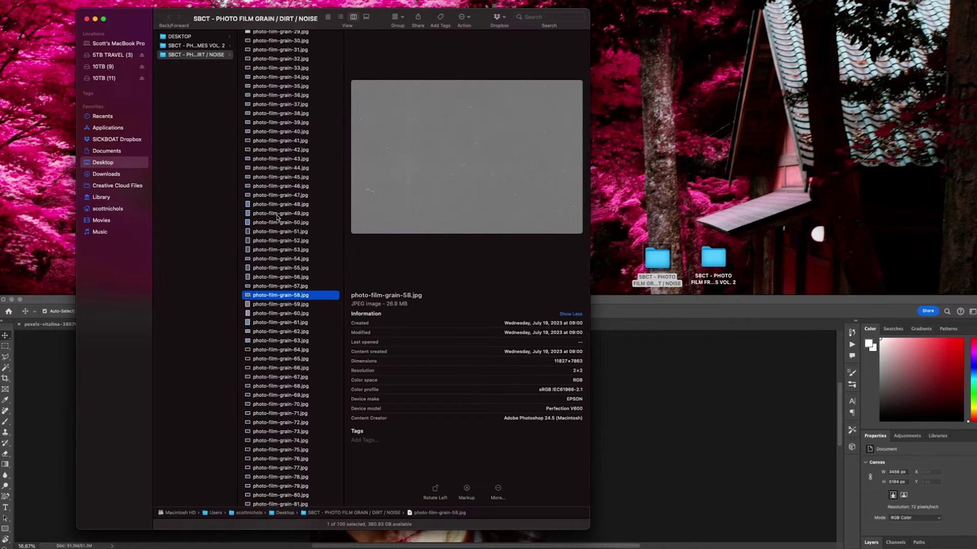
key(Up)
key(space)
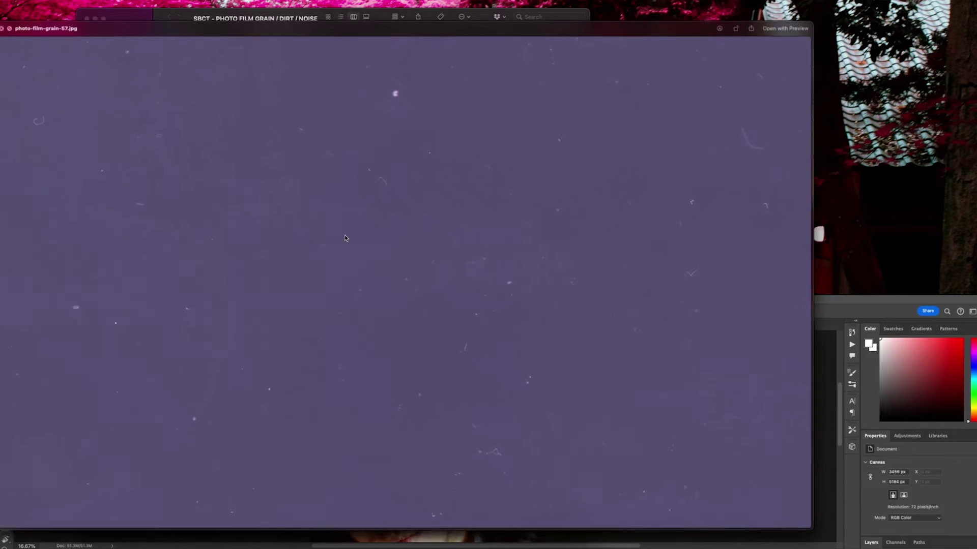
drag(318, 24, 368, 13)
key(space)
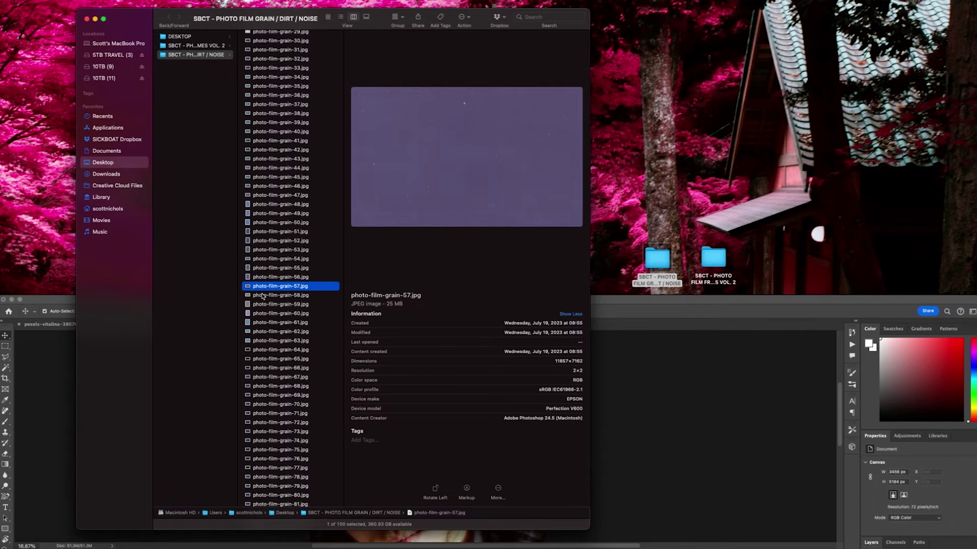
Place photo-film-grain-57 on the portrait, rotate it 90° and stretch it to cover the canvas
click(599, 303)
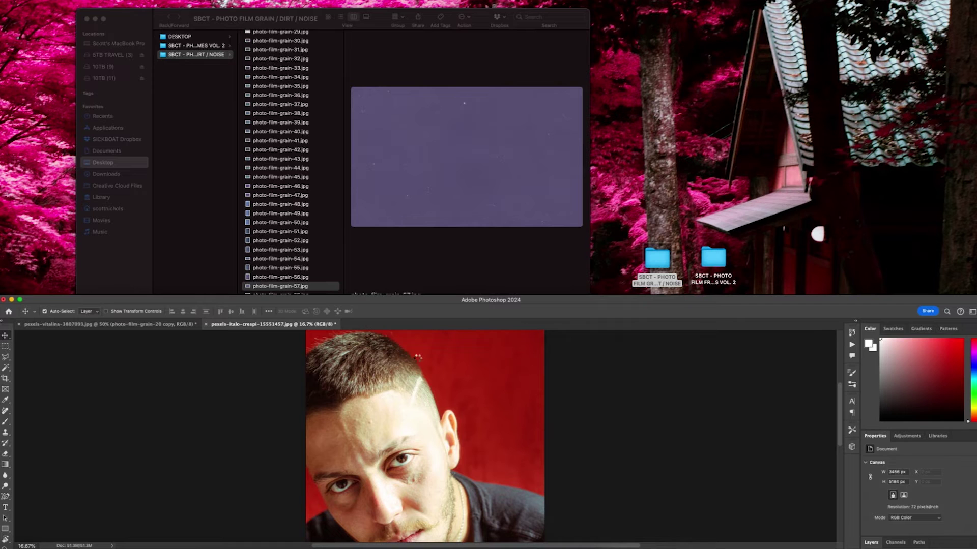
drag(418, 351, 415, 326)
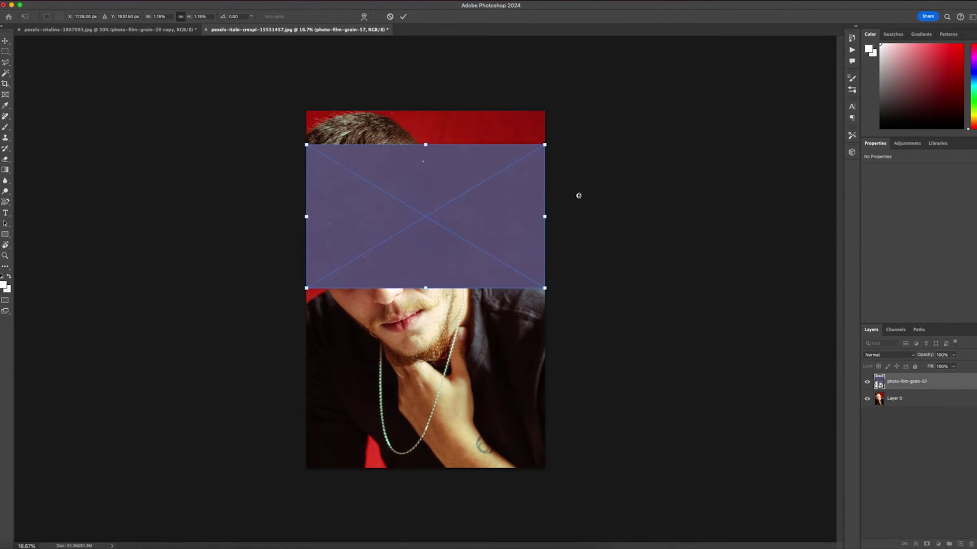
drag(577, 197, 425, 342)
drag(425, 209, 427, 255)
drag(496, 288, 544, 288)
drag(355, 289, 302, 289)
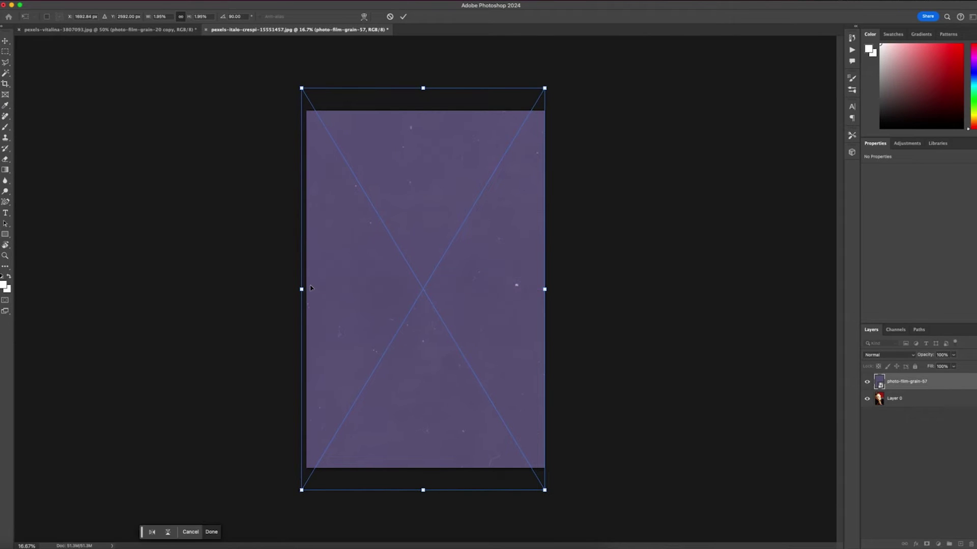
key(Return)
key(super+equal)
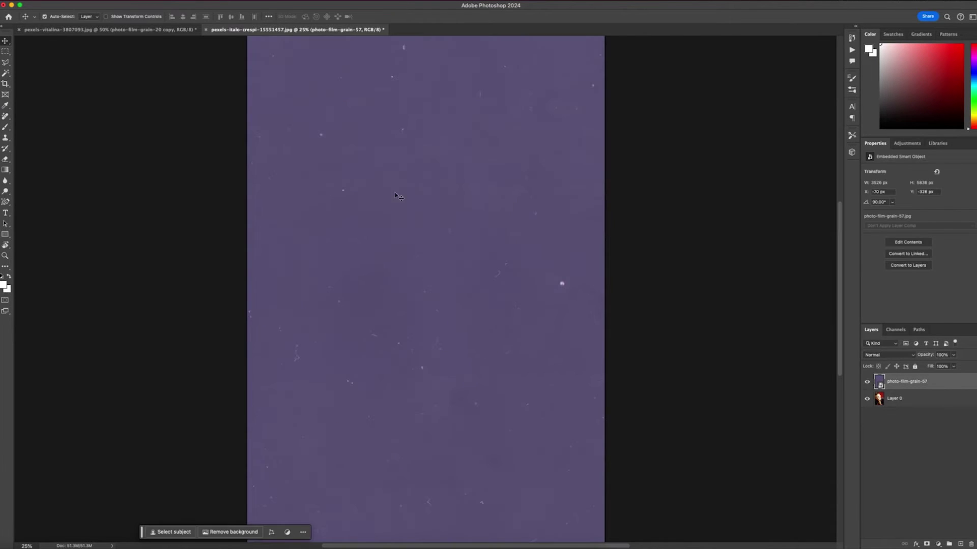
key(super+minus)
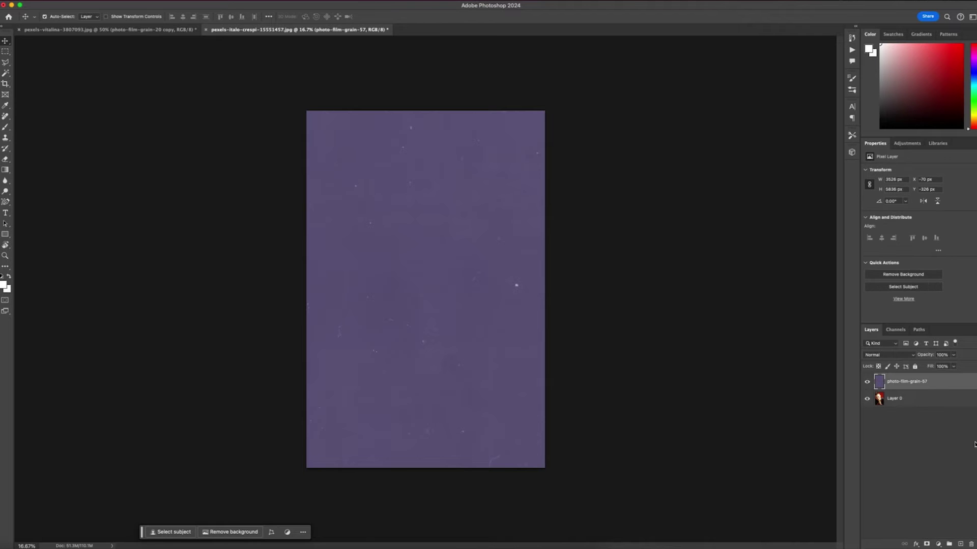
Keep the grain-57 layer in Normal mode and desaturate it with a Black & White adjustment
click(887, 355)
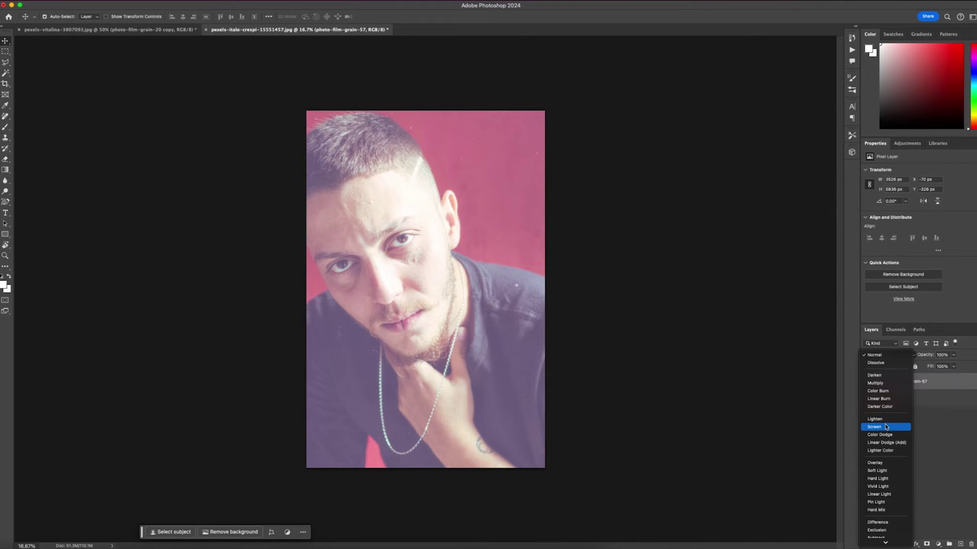
click(943, 439)
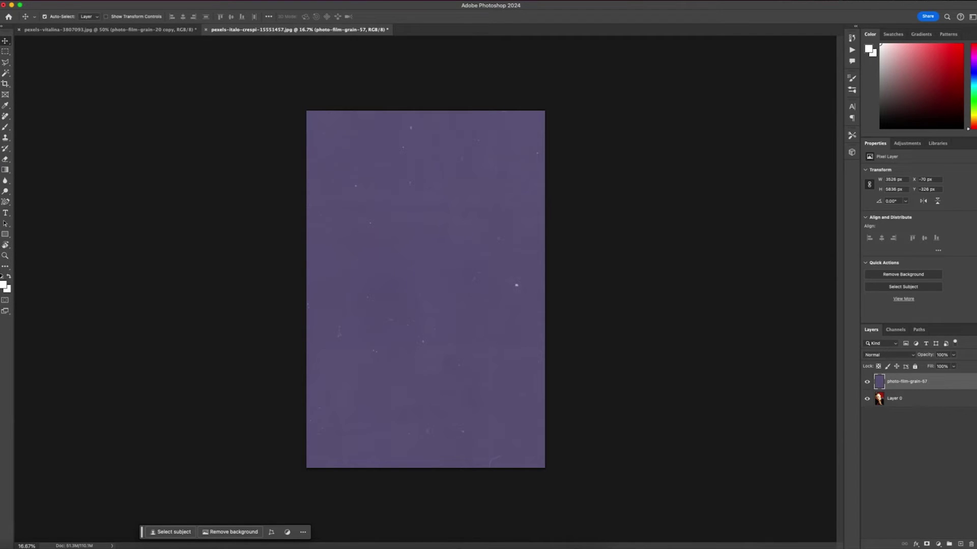
key(super+alt+shift+b)
click(130, 207)
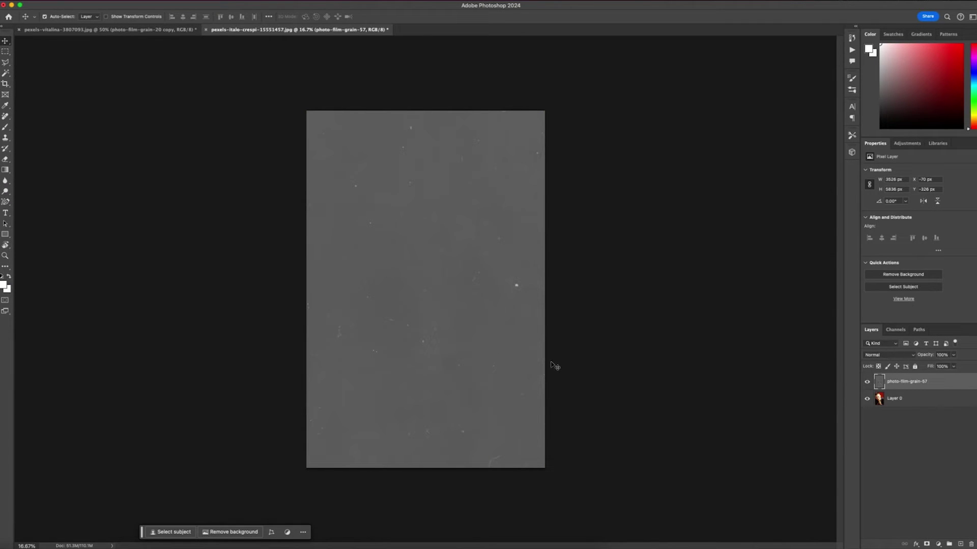
Apply an S-curve in Curves to boost photo-film-grain-57's contrast
key(super+m)
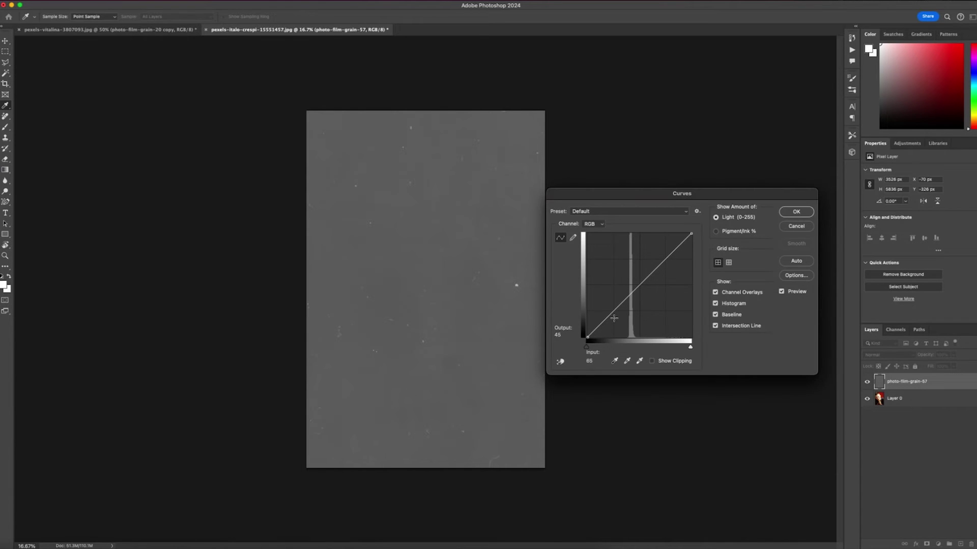
drag(613, 311, 620, 316)
drag(666, 263, 658, 250)
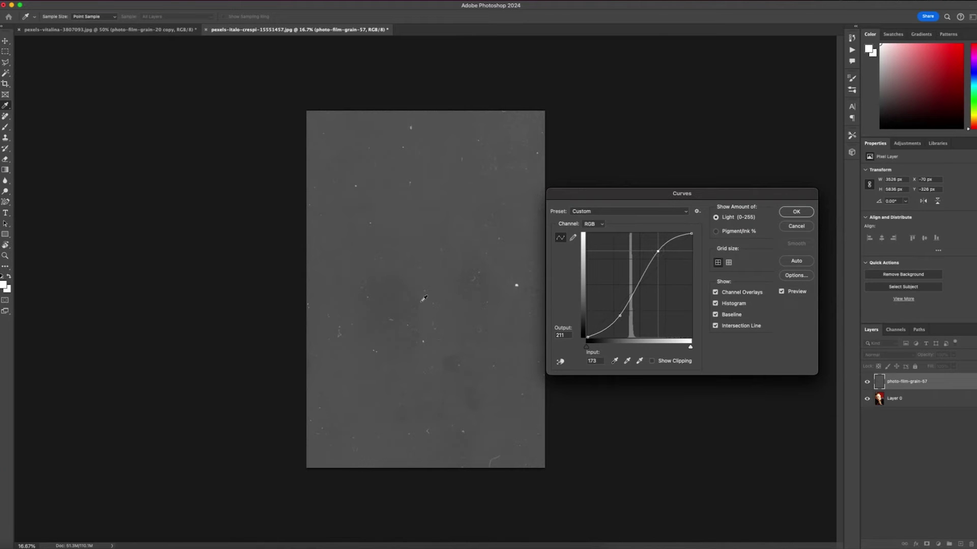
key(super+equal)
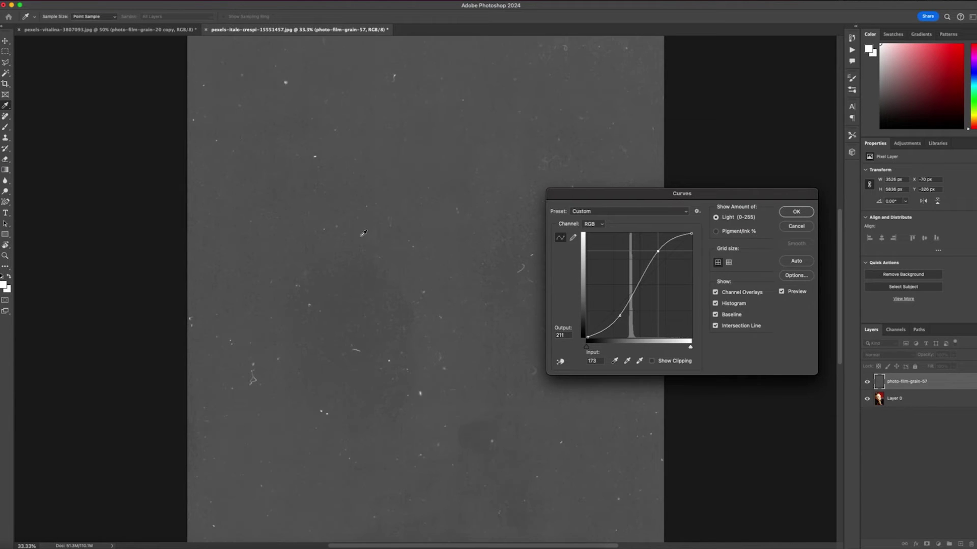
click(787, 213)
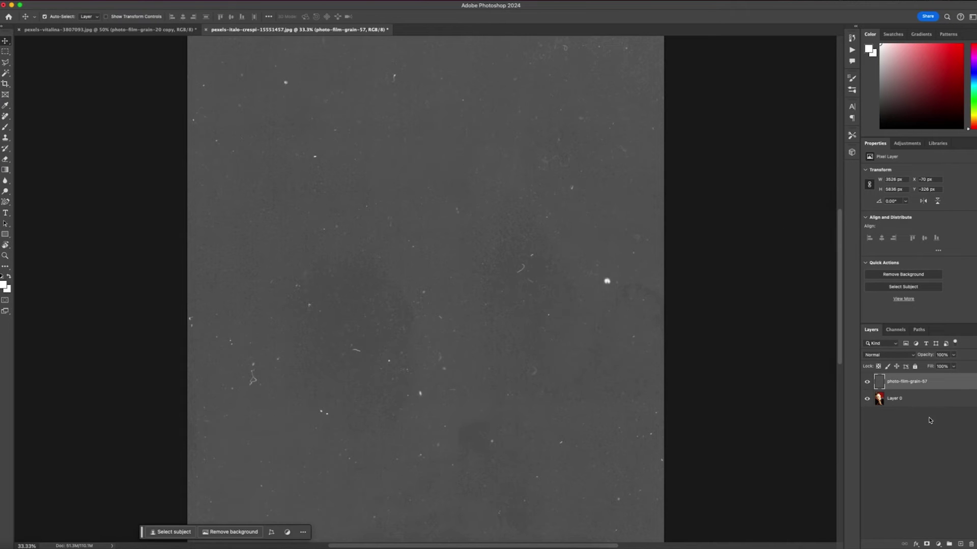
Set photo-film-grain-57's blend mode to Overlay so the red portrait shows through
click(878, 356)
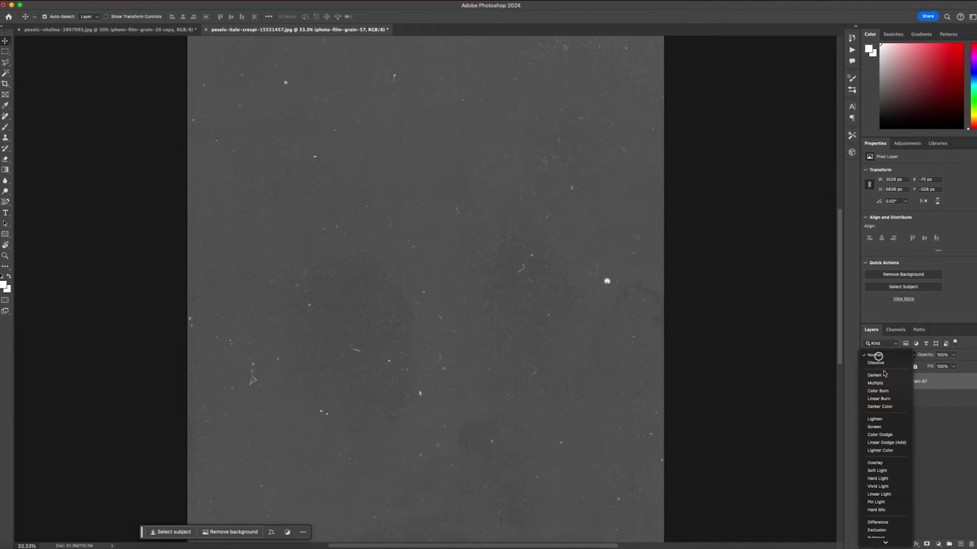
key(super+minus)
click(879, 356)
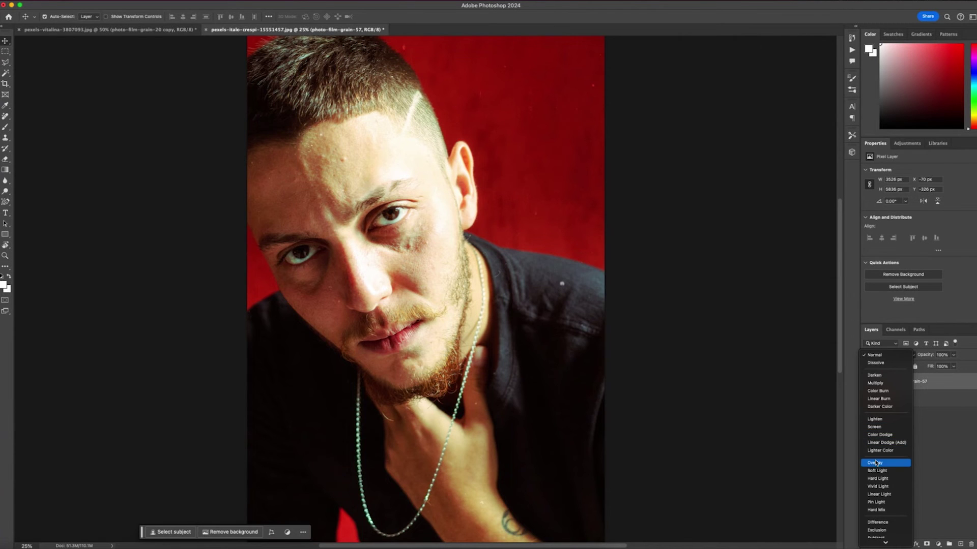
click(875, 463)
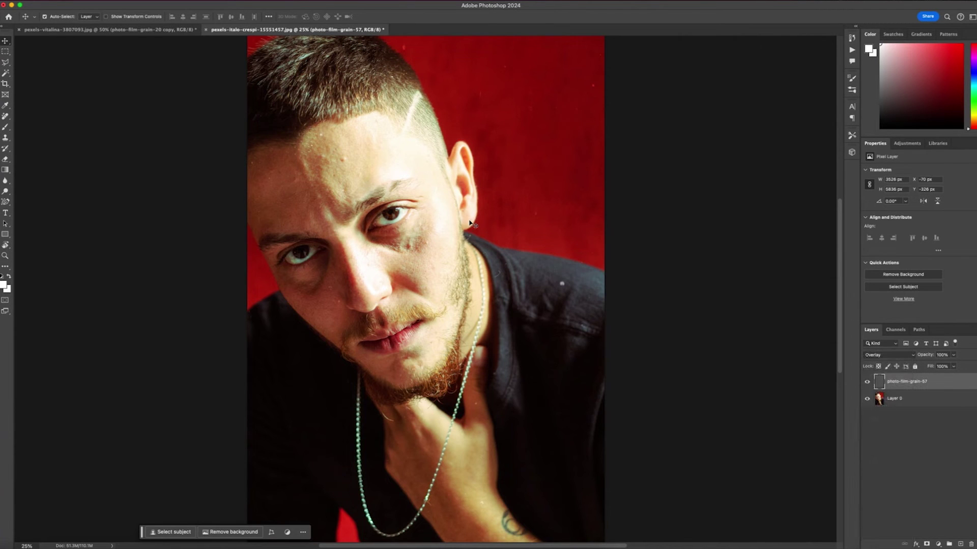
key(super+minus)
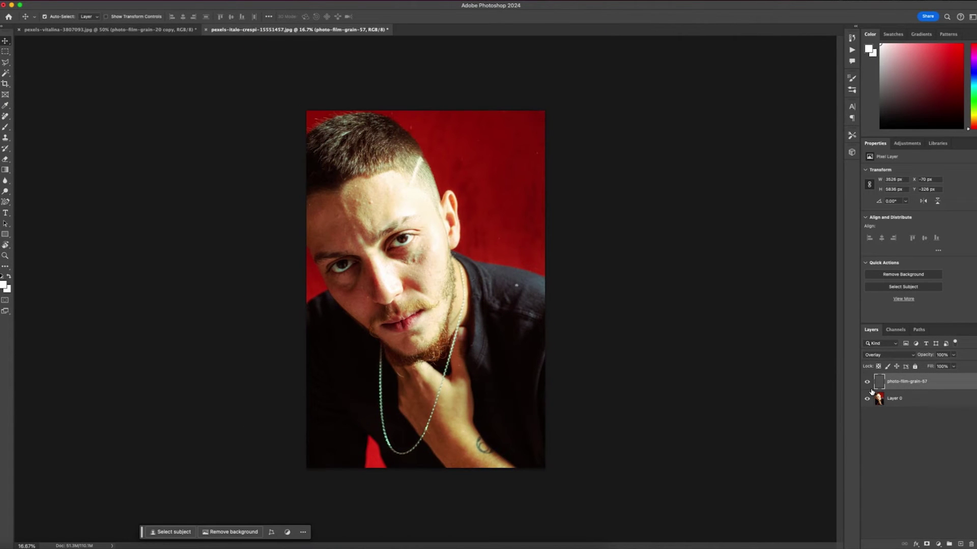
Duplicate photo-film-grain-57 and blend the copy in Screen mode
key(super+j)
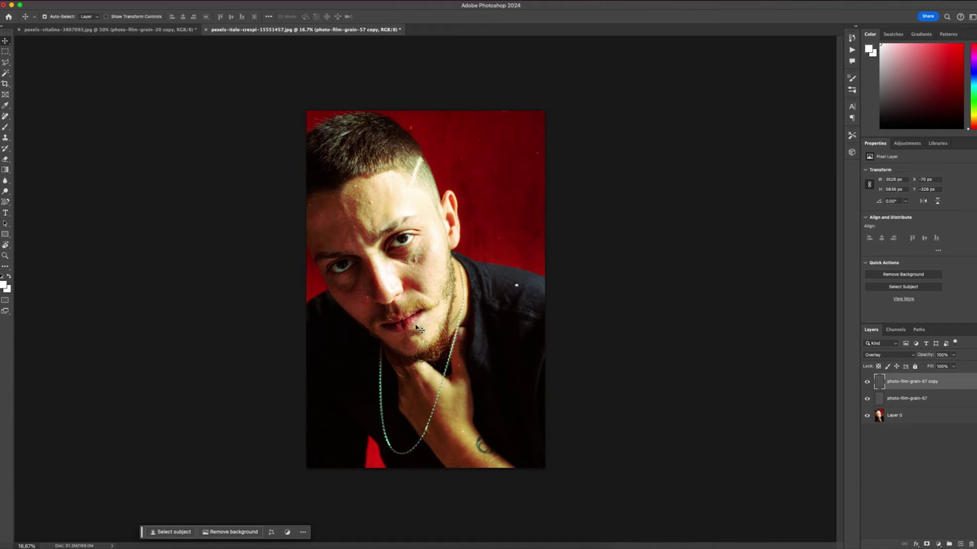
key(super+t)
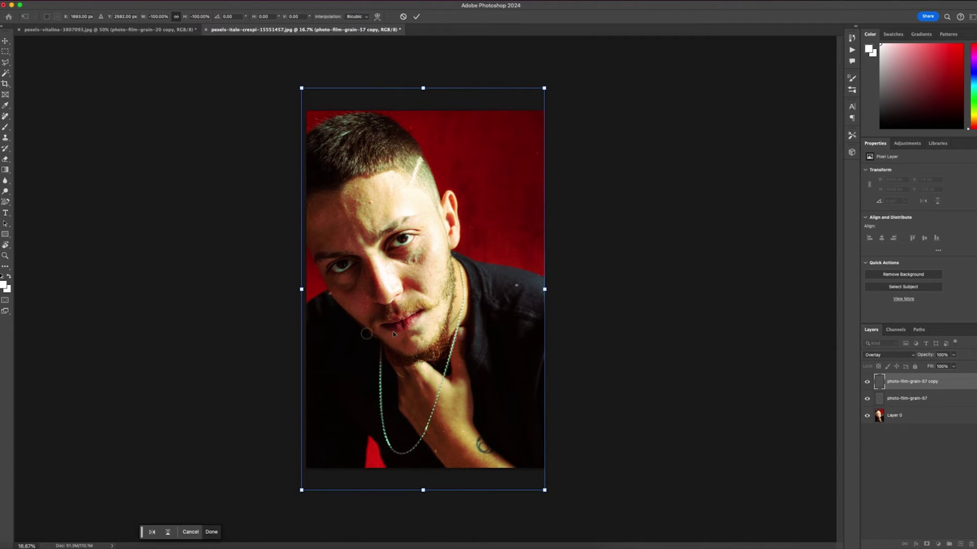
key(Return)
click(889, 354)
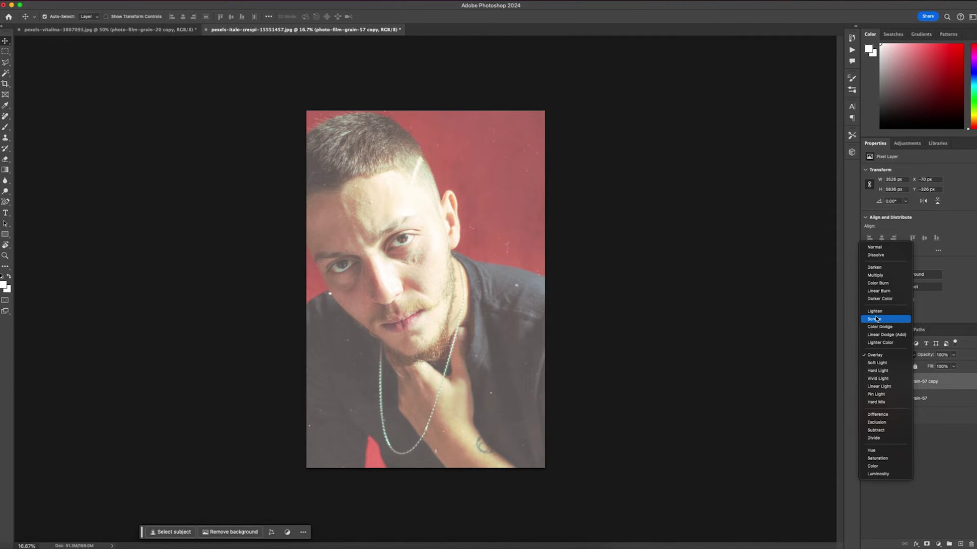
click(876, 319)
Lower the photo-film-grain-57 copy's opacity to 34%
key(ctrl+t)
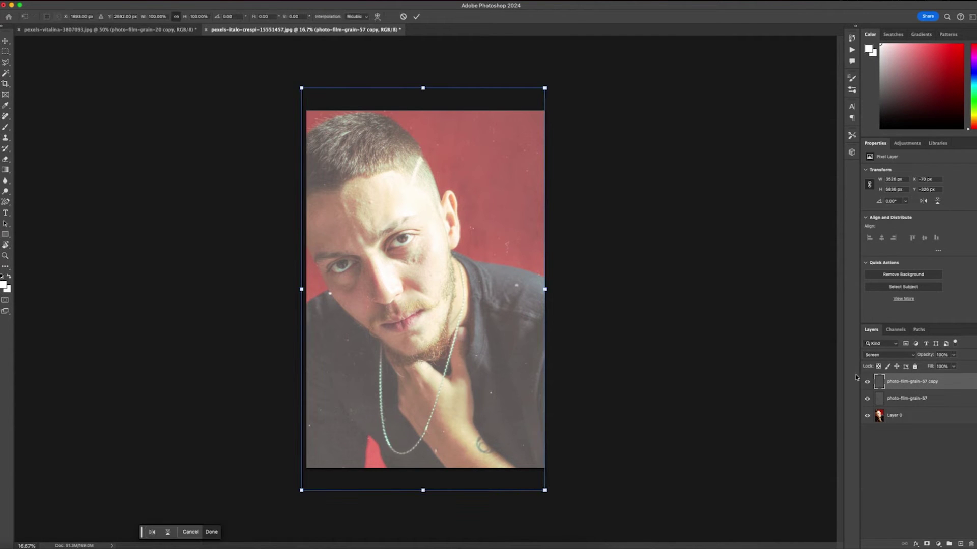
key(Return)
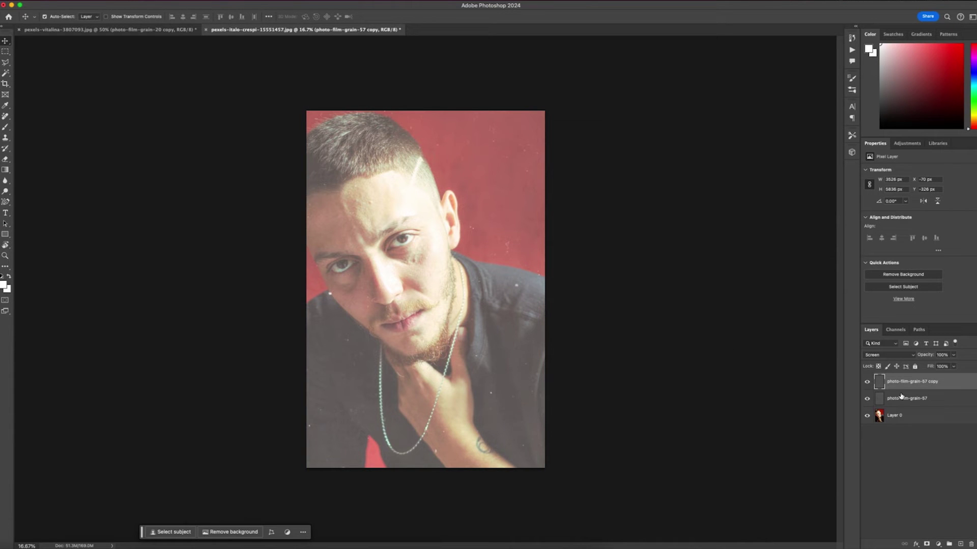
click(953, 355)
click(928, 366)
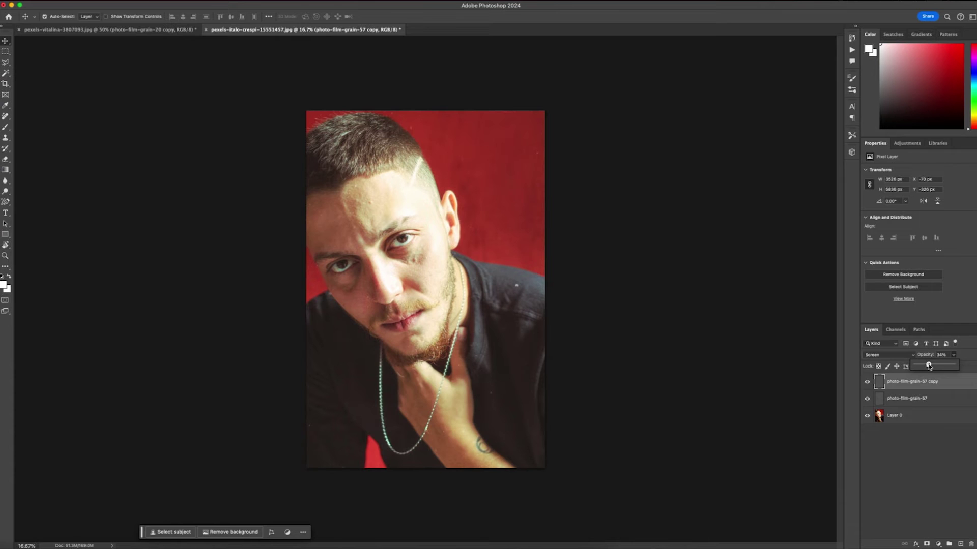
drag(929, 367, 928, 365)
Drag photo-film-grain-65.jpg from Finder onto the portrait and rotate it 90°
click(923, 515)
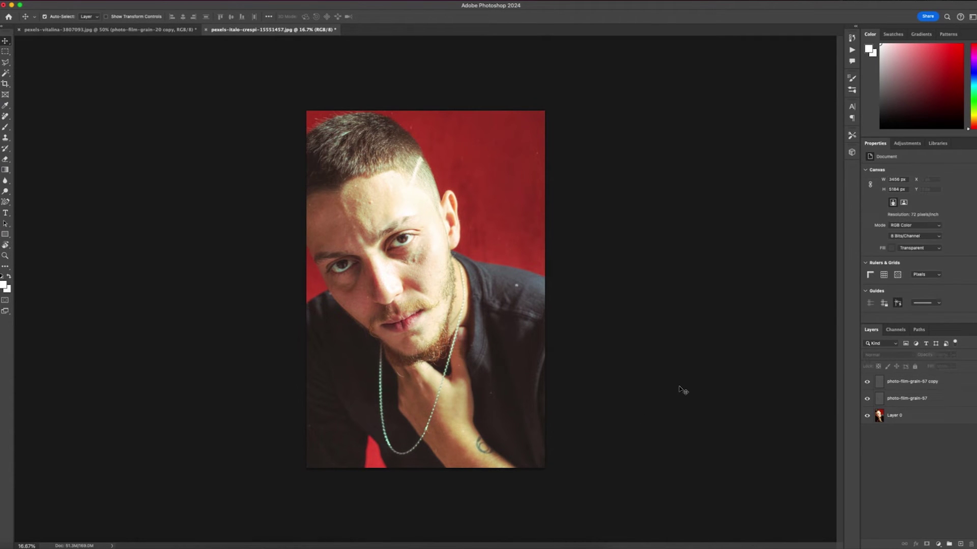
key(super+plus)
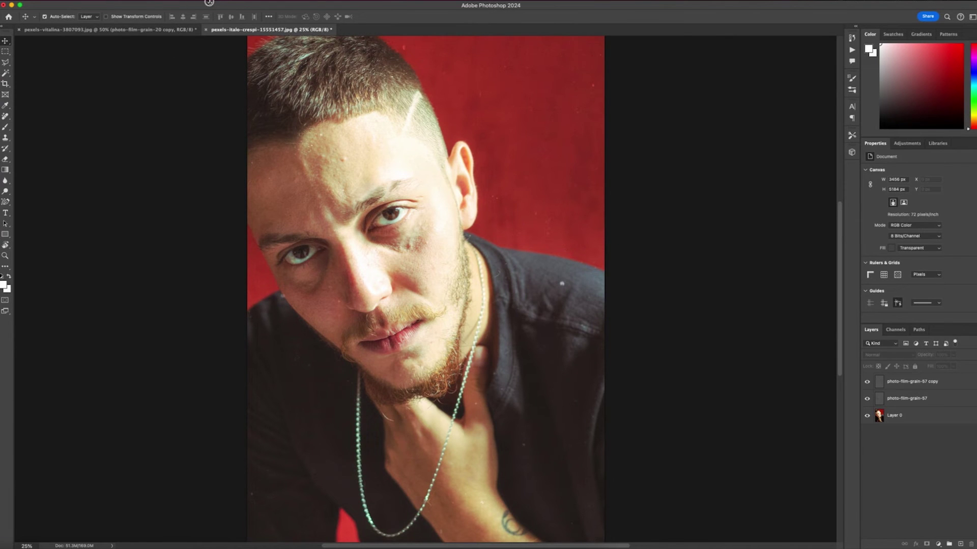
drag(205, 12, 220, 142)
click(244, 127)
click(280, 234)
key(space)
key(space)
drag(268, 308, 443, 374)
key(super+minus)
drag(421, 316, 434, 421)
key(Return)
double_click(41, 145)
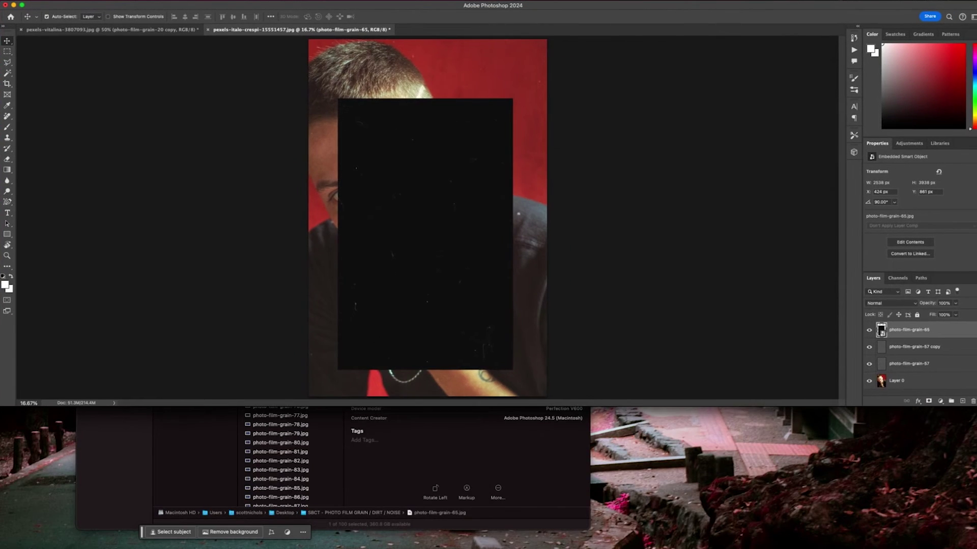
Scale and position the photo-film-grain-65 layer to cover the whole canvas
key(super+t)
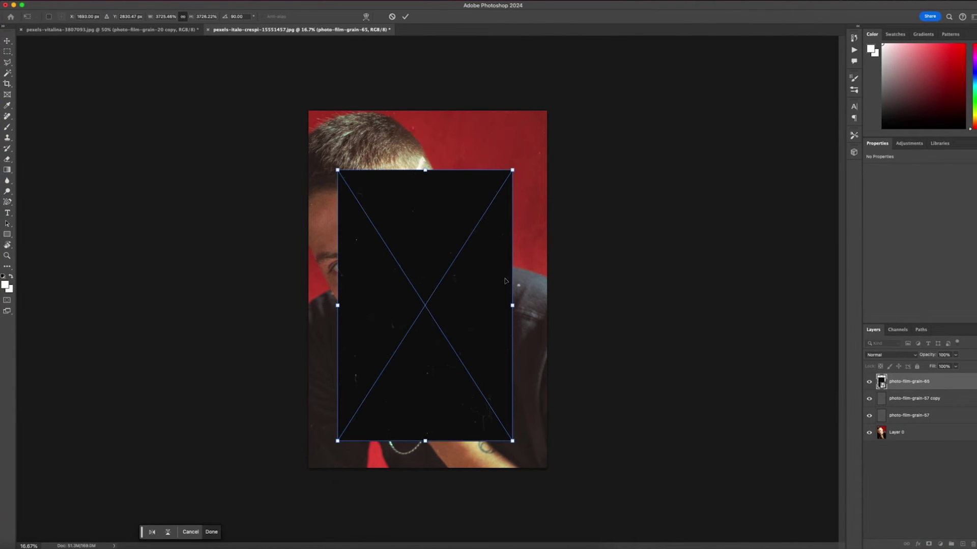
drag(510, 289, 549, 300)
drag(338, 303, 304, 304)
drag(384, 211, 383, 195)
drag(552, 96, 630, 32)
drag(440, 205, 424, 211)
drag(374, 260, 344, 254)
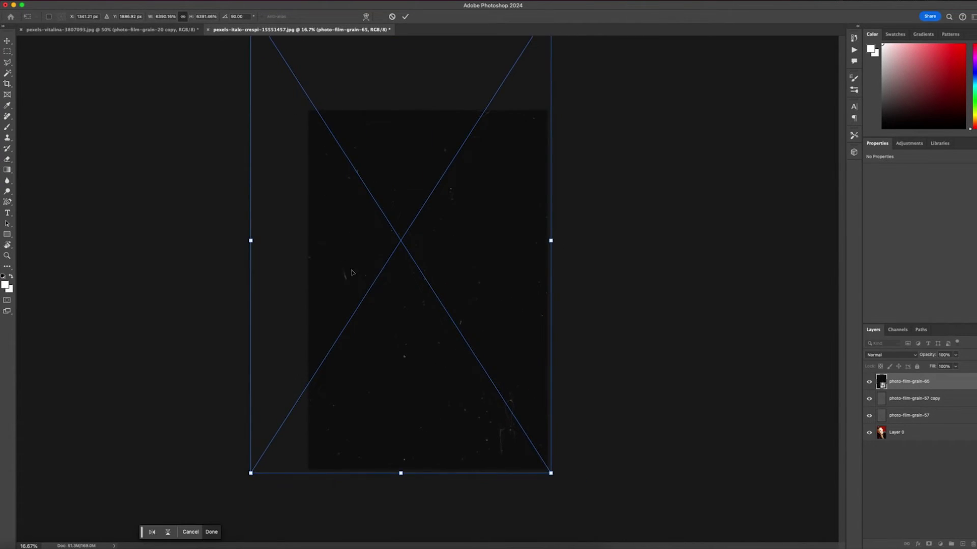
key(Return)
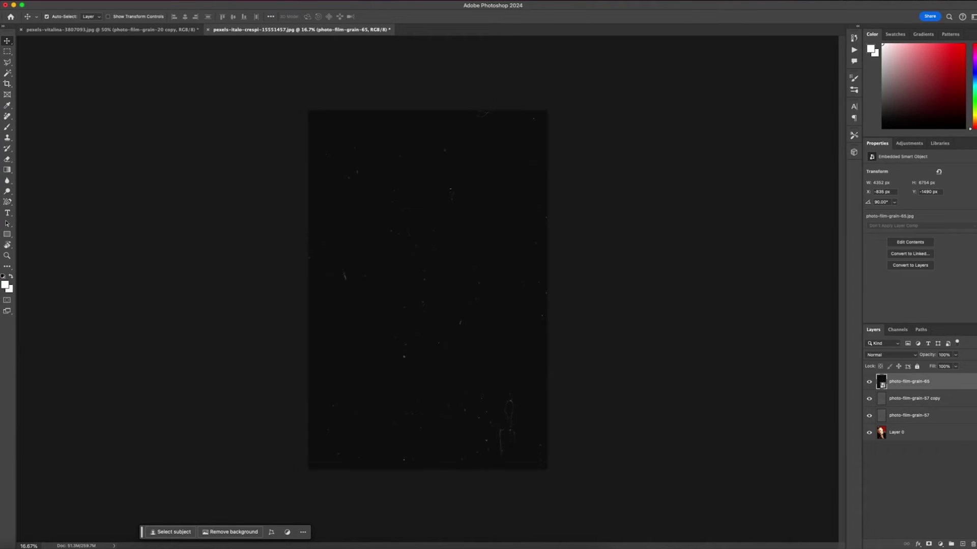
Boost photo-film-grain-65's contrast with an S-curve and blend it as Linear Dodge (Add)
key(ctrl+m)
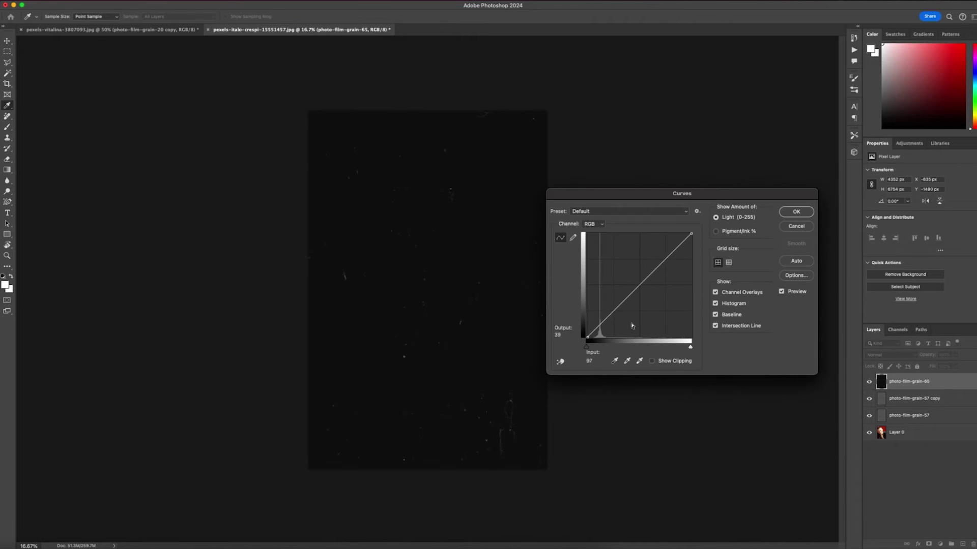
drag(616, 309, 617, 314)
drag(654, 274, 654, 251)
click(793, 212)
key(v)
click(894, 355)
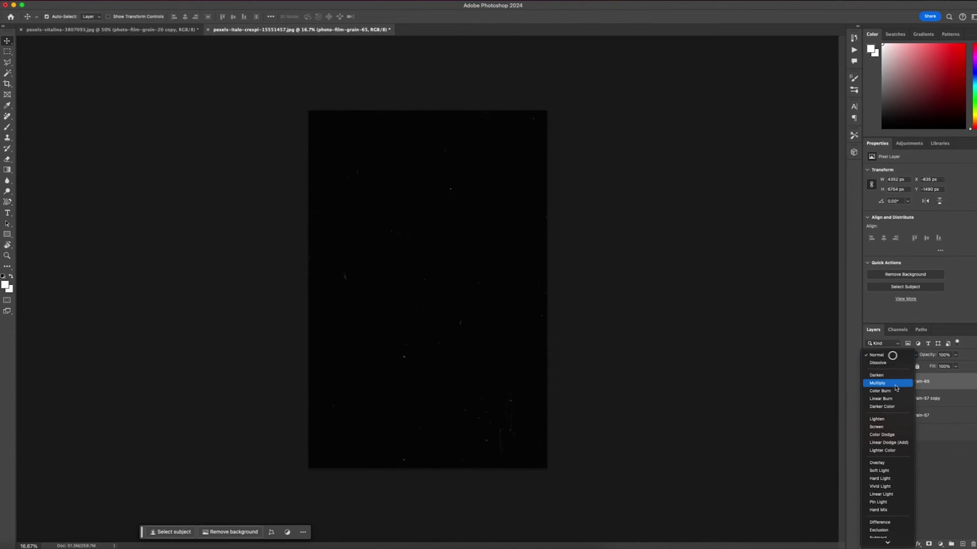
click(887, 443)
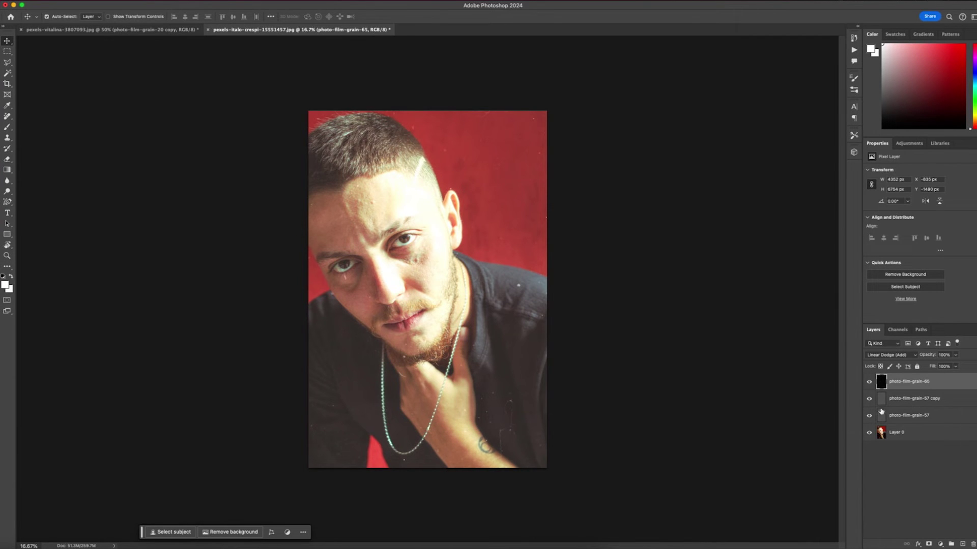
Duplicate photo-film-grain-65, flip the copy both ways, shift it and lower its opacity
key(super+j)
key(super+t)
right_click(337, 294)
click(382, 384)
drag(470, 168, 475, 243)
key(Return)
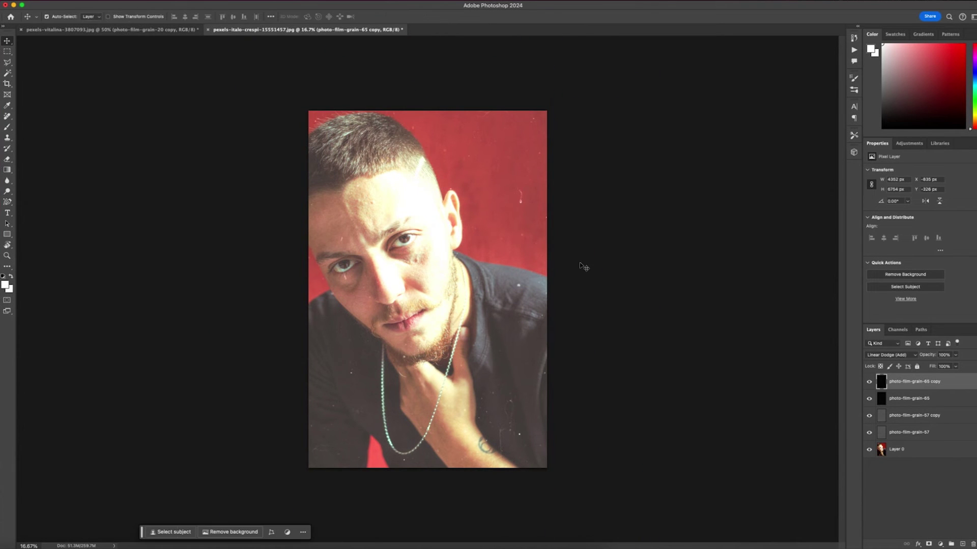
drag(958, 356, 936, 367)
Toggle photo-film-grain-57's visibility to compare, then select the portrait on Layer 0
click(874, 421)
click(869, 433)
click(869, 433)
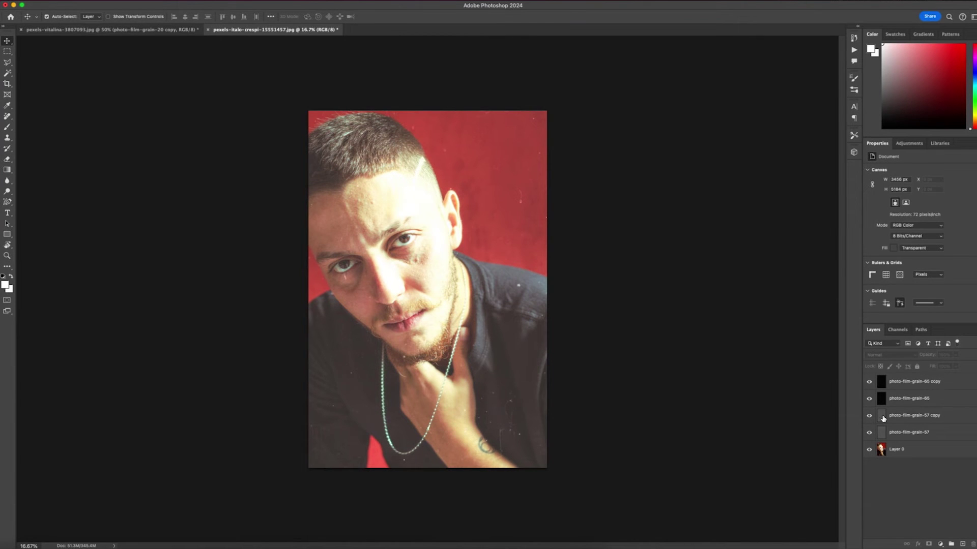
click(882, 418)
click(881, 400)
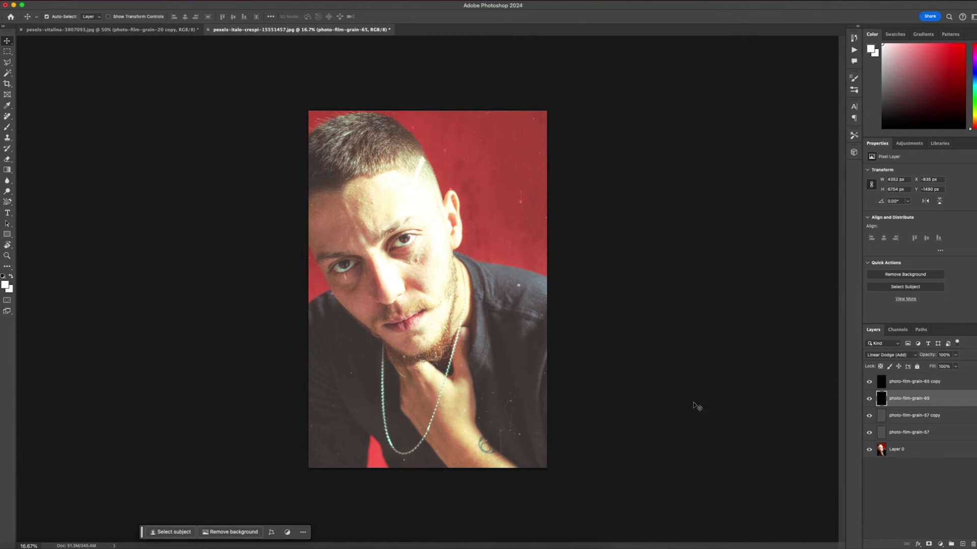
click(883, 450)
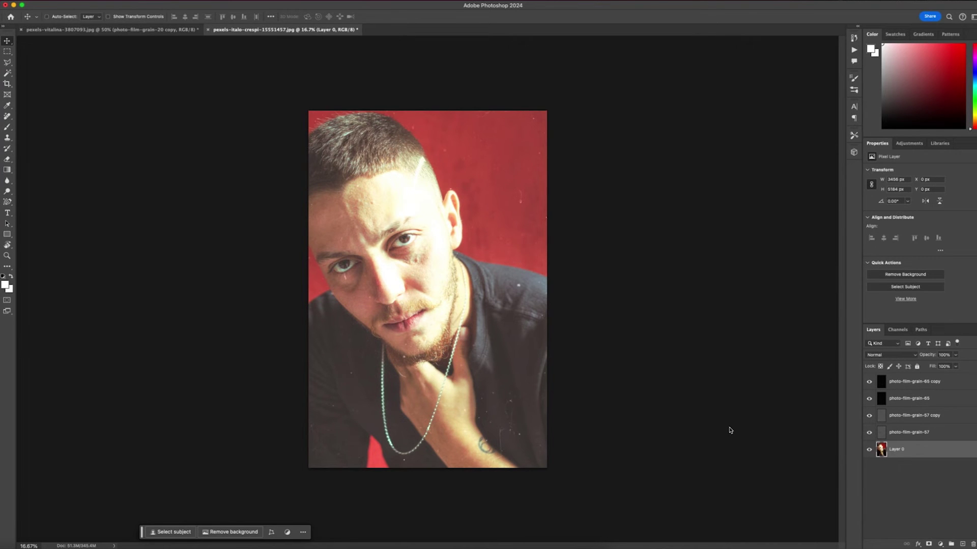
Pull Layer 0's highlights down slightly with Curves and zoom in to check
key(ctrl+m)
drag(676, 248, 677, 253)
click(799, 212)
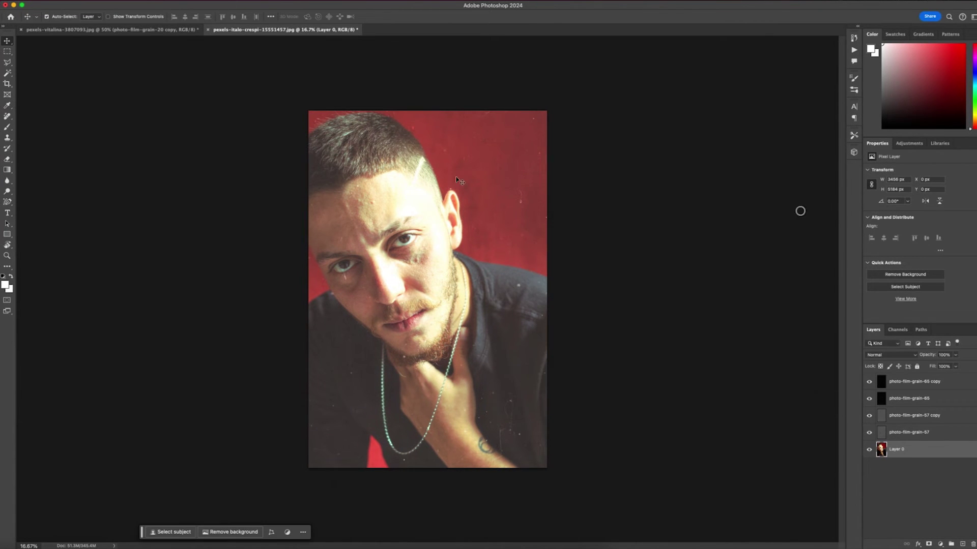
key(super+equal)
scroll(535, 261, up, 2)
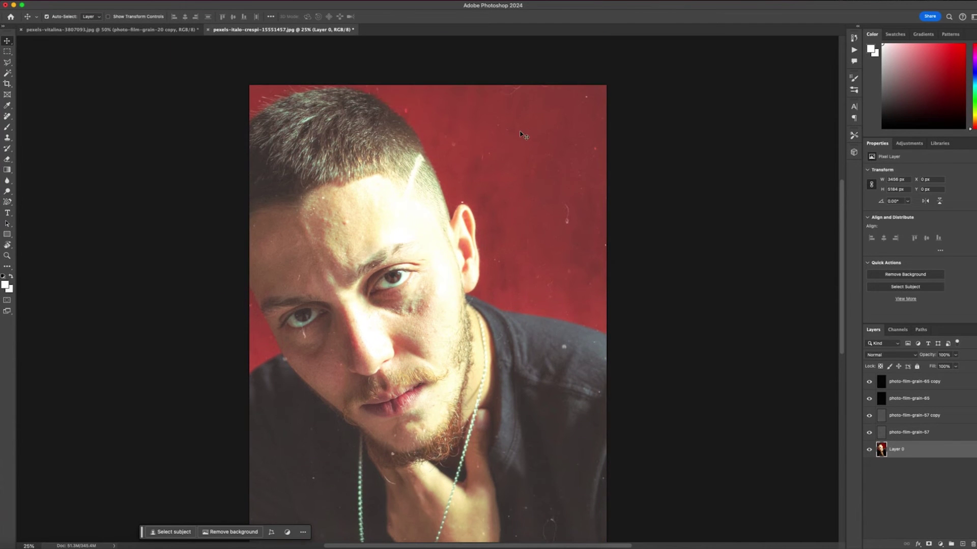
scroll(465, 140, down, 5)
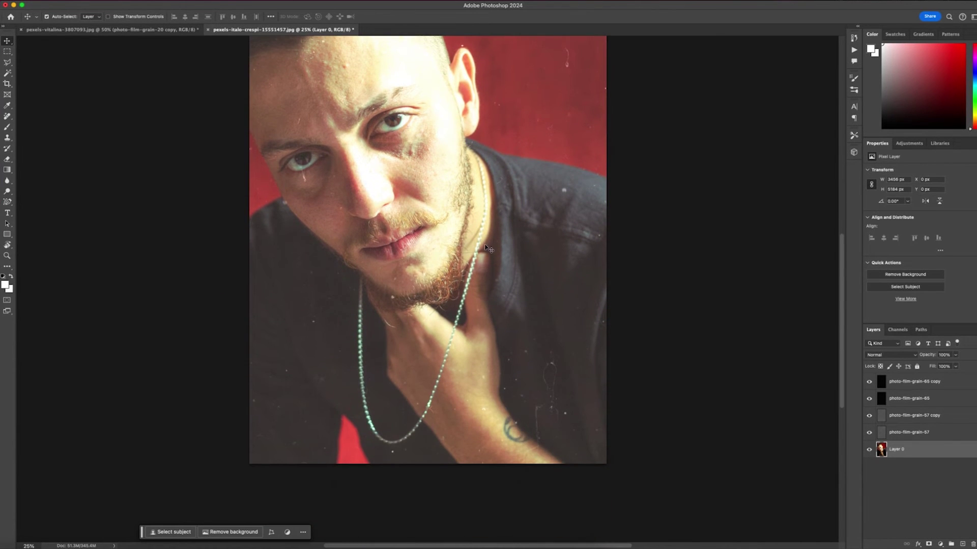
scroll(394, 235, up, 4)
key(super+minus)
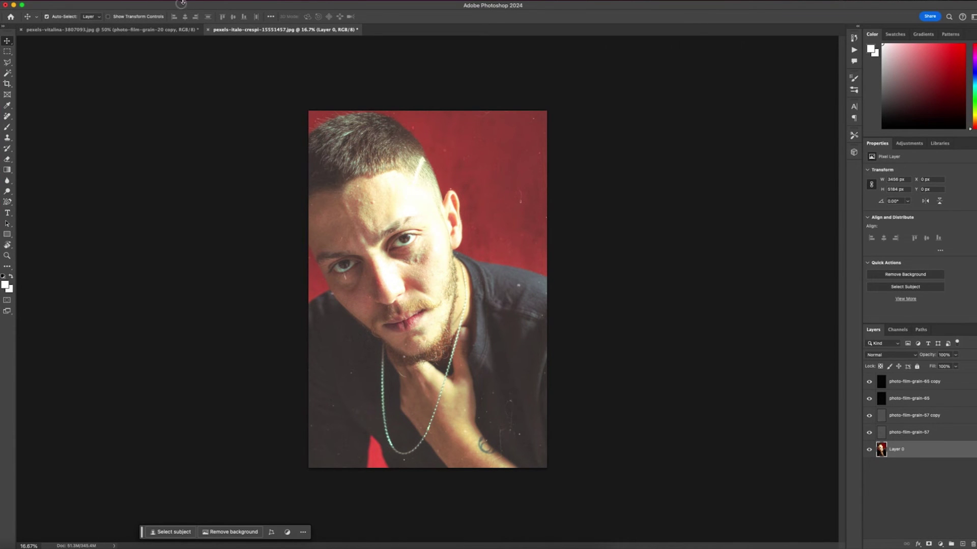
Open PHOTO FILM BURNS + TEXTURES VOL. 2 in Finder and select color-film-burn-04.png
drag(183, 10, 183, 130)
click(342, 102)
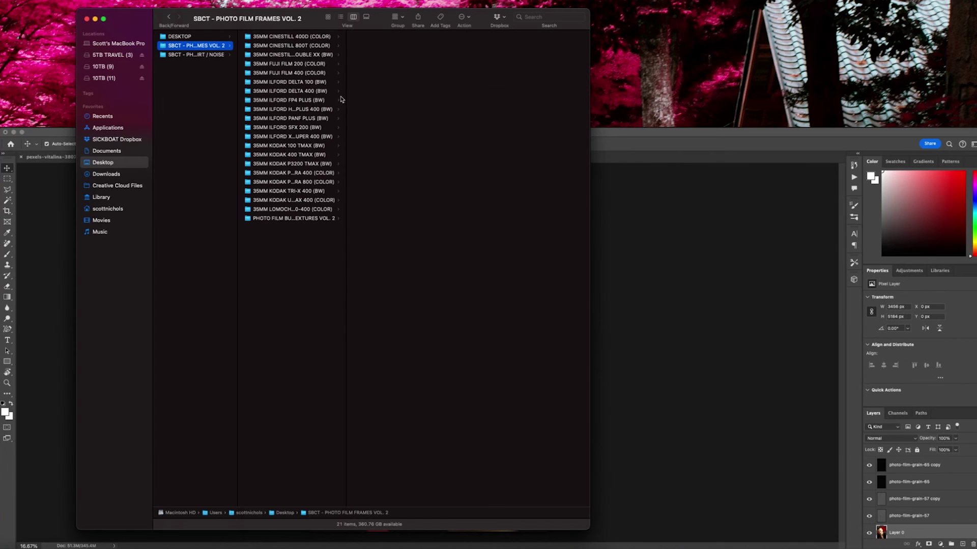
drag(346, 94, 359, 94)
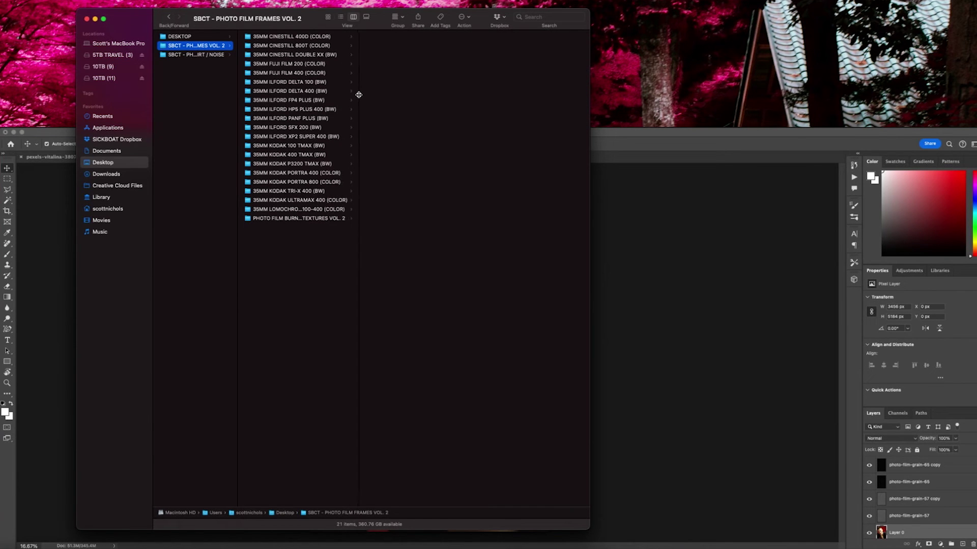
click(272, 219)
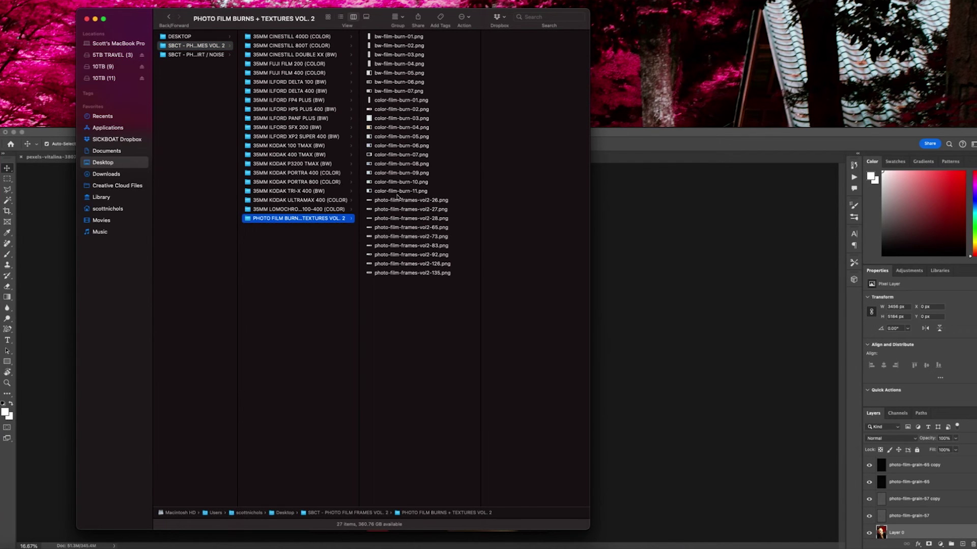
click(382, 173)
click(381, 129)
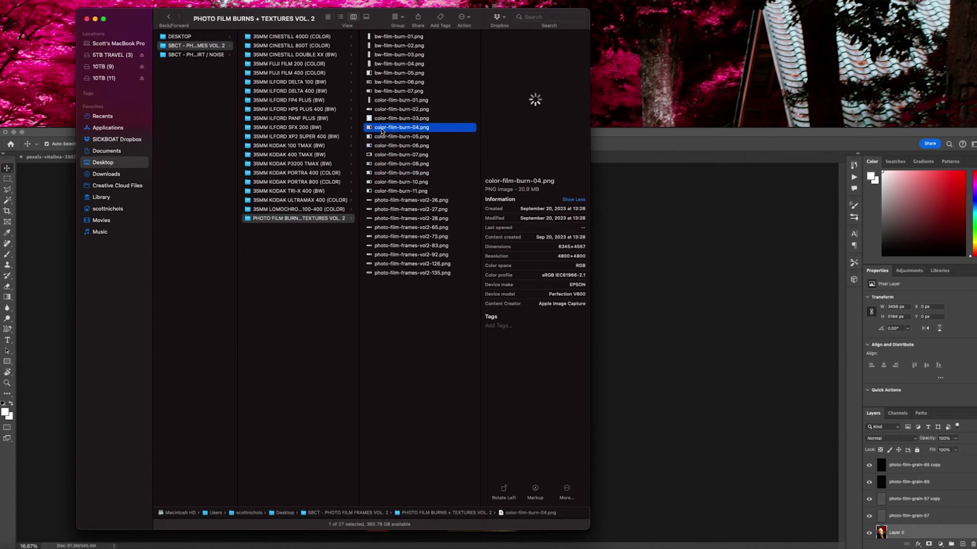
Place color-film-burn-04.png into the portrait and enlarge it over the canvas
drag(382, 130, 682, 370)
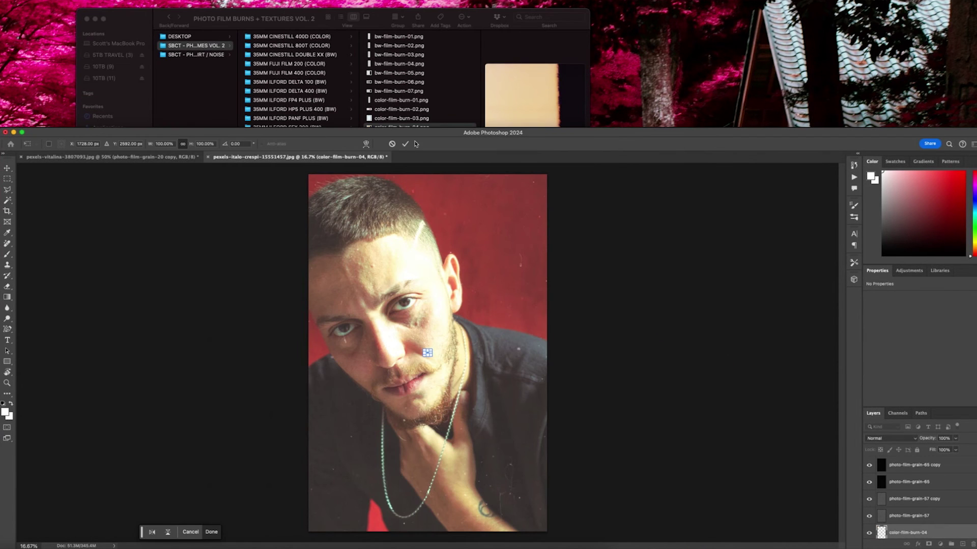
mouse_move(427, 350)
mouse_down()
mouse_move(428, 169)
mouse_move(427, 536)
mouse_up()
key(Return)
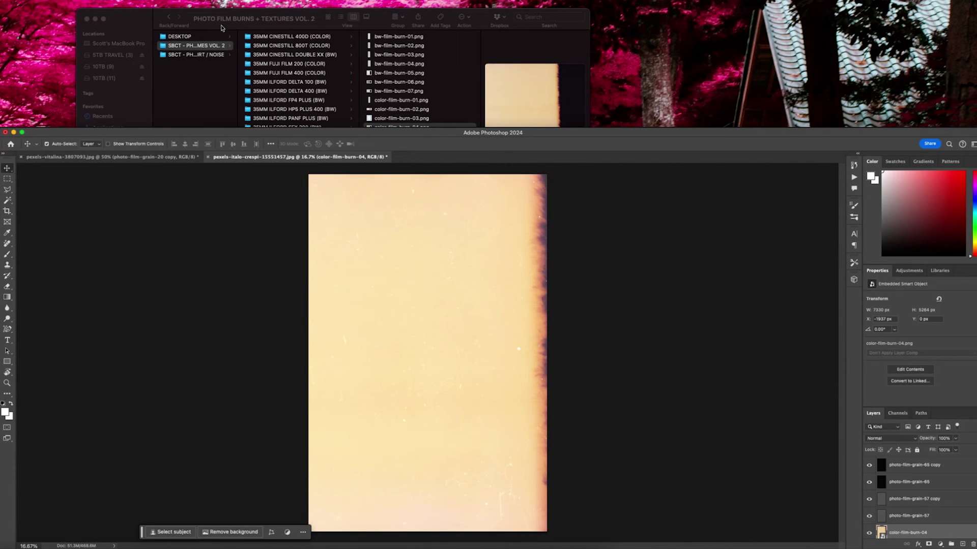
Place 35mm-cinestill-400D-color-02.png from the 35MM CINESTILL 400D folder, enlarged and rotated upright
click(199, 27)
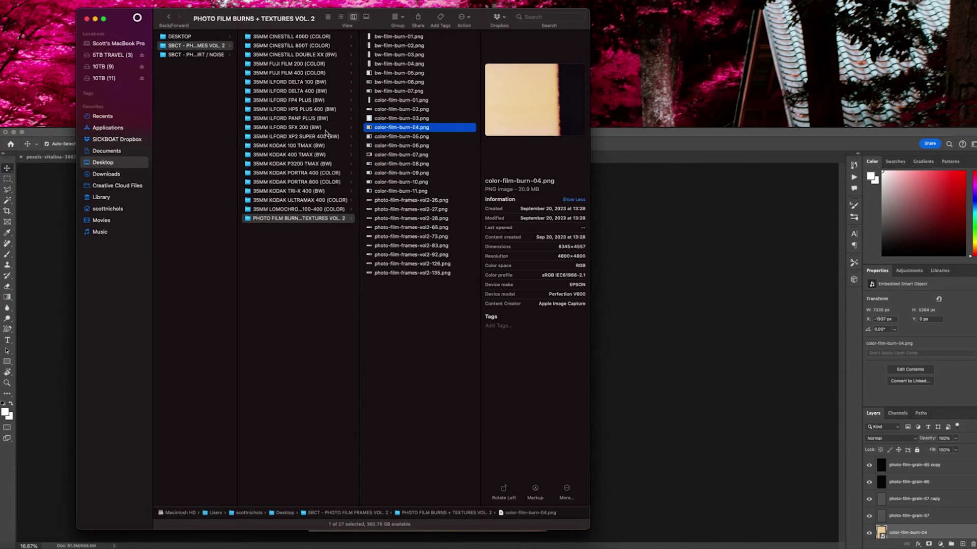
click(286, 37)
click(287, 45)
click(287, 37)
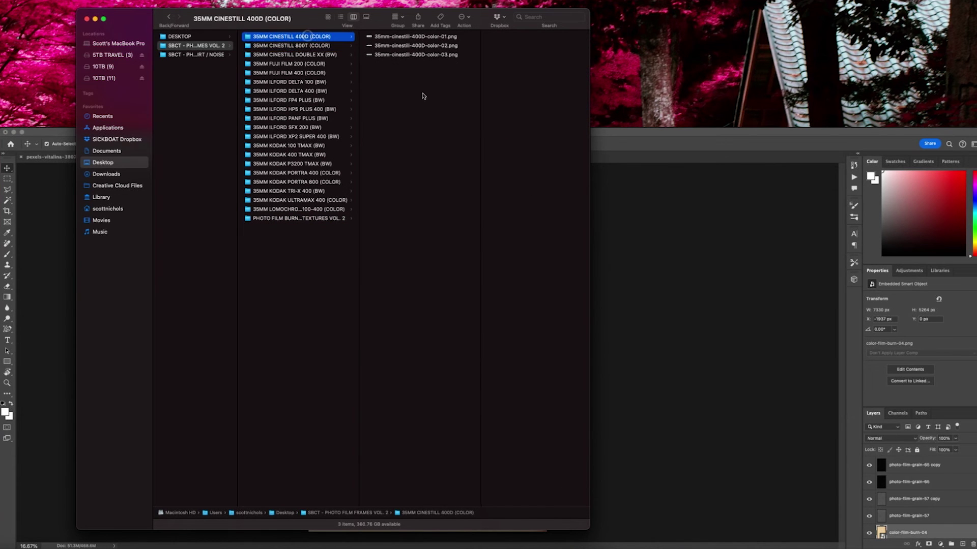
click(399, 45)
drag(399, 46, 430, 458)
drag(748, 396, 431, 497)
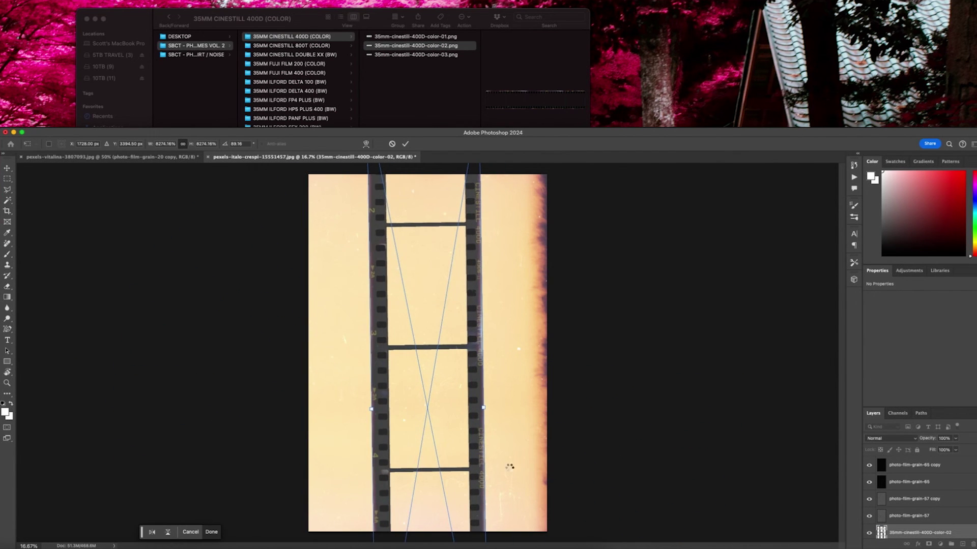
key(Return)
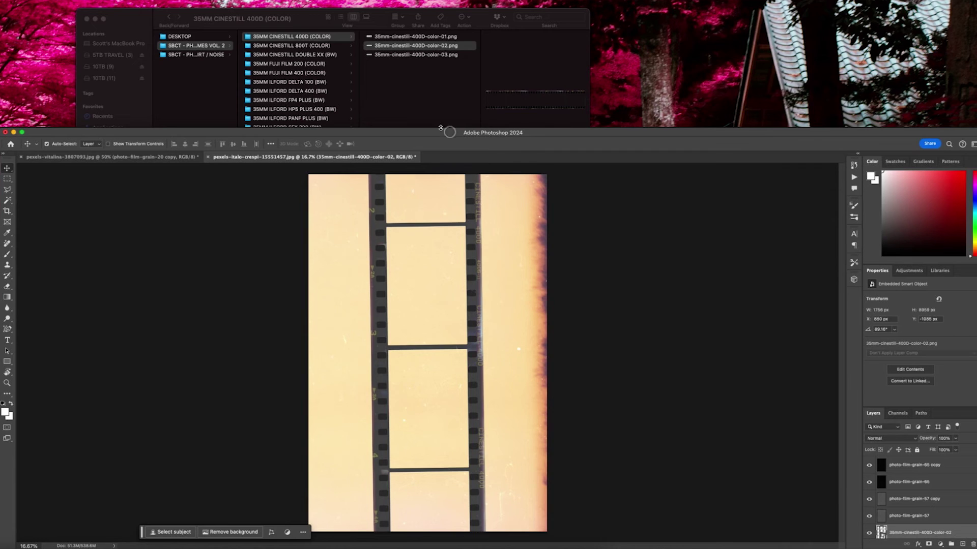
drag(440, 127, 440, 0)
Move the film-strip layer to the top and color-film-burn-04 above the grain layers
click(868, 451)
click(868, 467)
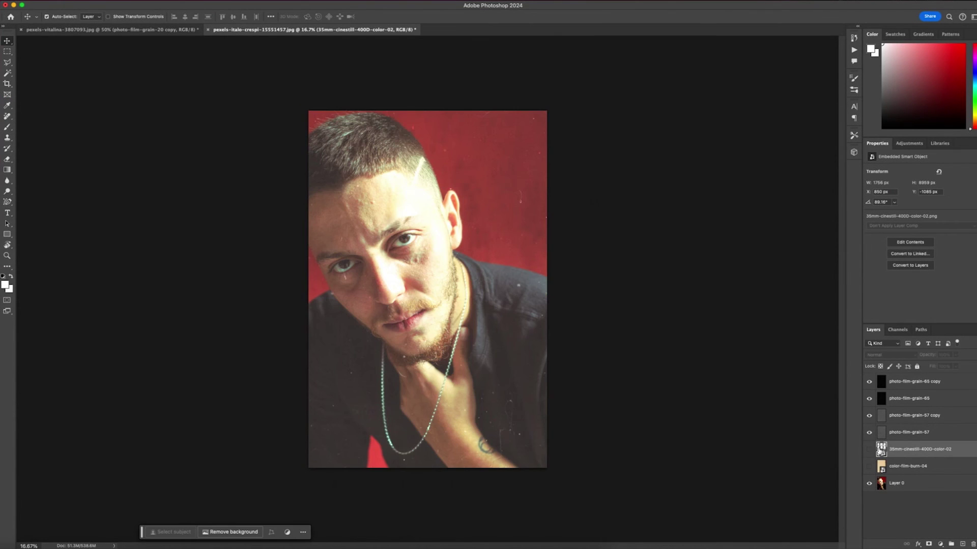
key(super+shift+bracketright)
click(869, 466)
click(908, 467)
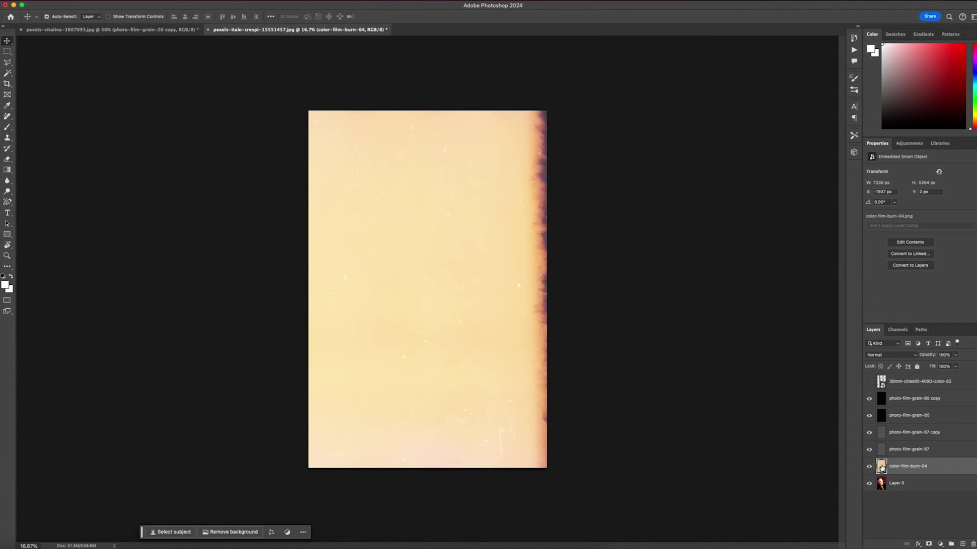
key(super+bracketright)
key(super+bracketright)
key(super+bracketright)
key(super+bracketright)
Rotate the color-film-burn-04 layer 180° and reposition it
key(super+t)
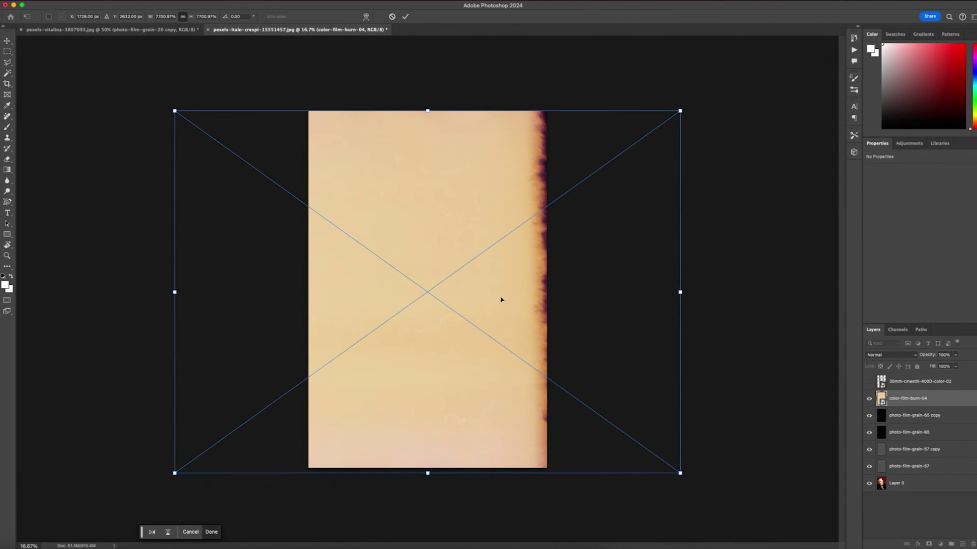
mouse_move(461, 232)
mouse_down()
mouse_move(357, 233)
mouse_move(423, 235)
mouse_up()
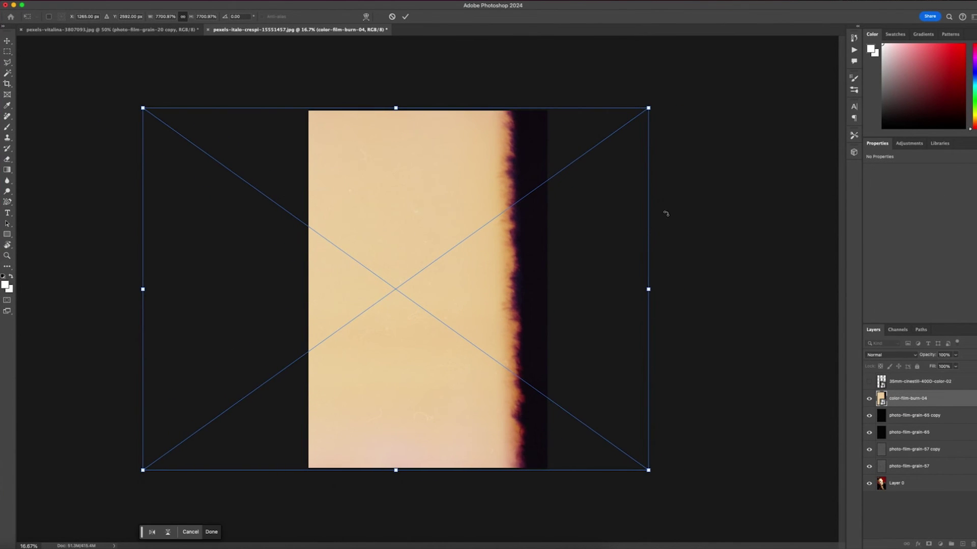
right_click(665, 212)
click(692, 356)
mouse_move(240, 327)
mouse_down()
mouse_move(405, 280)
mouse_move(562, 266)
mouse_move(572, 273)
mouse_move(563, 282)
mouse_up()
key(Return)
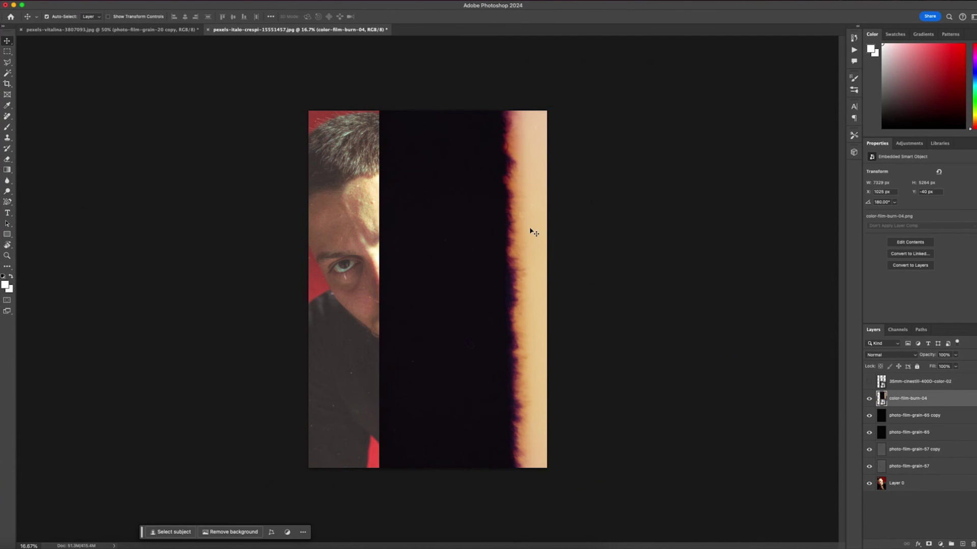
Blend the burn layer in Lighten mode and slide it to the portrait's right edge
click(885, 356)
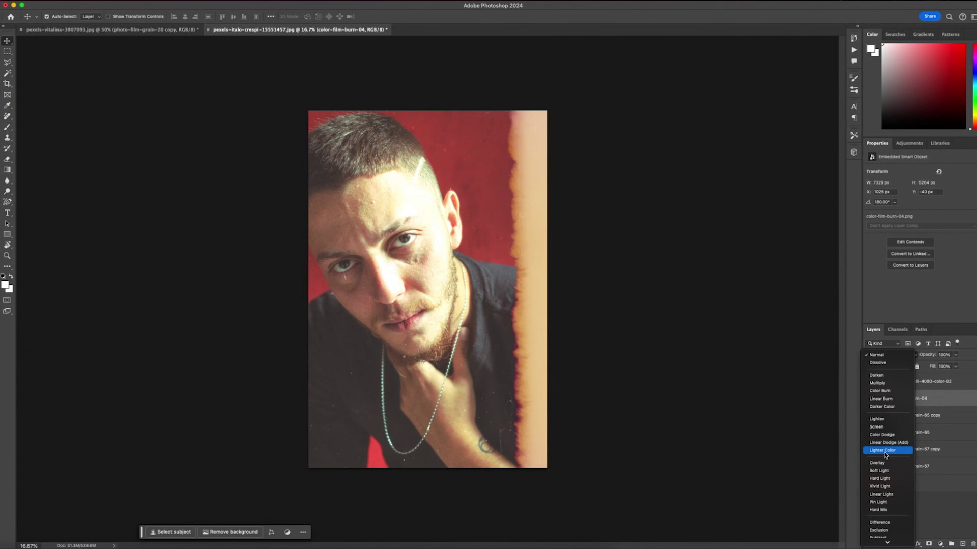
click(877, 419)
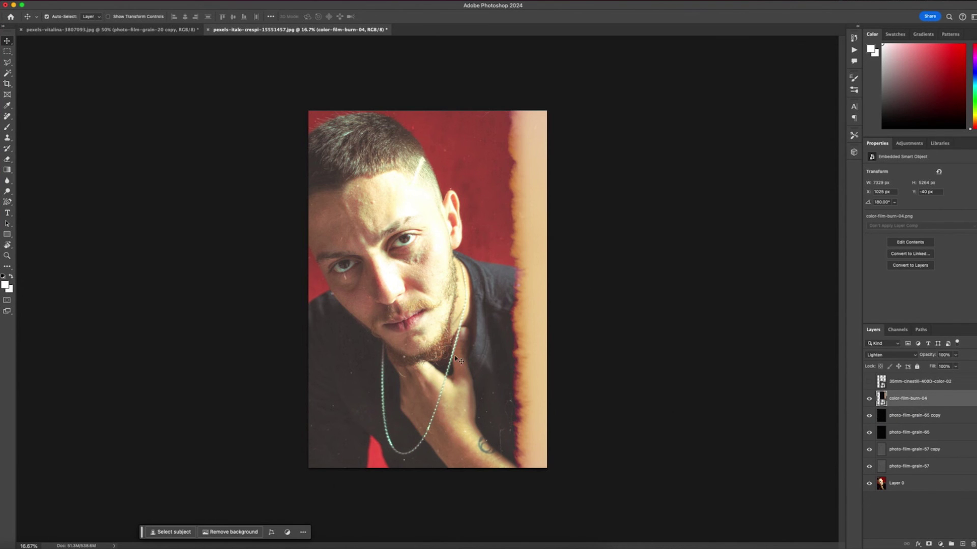
drag(593, 386, 600, 386)
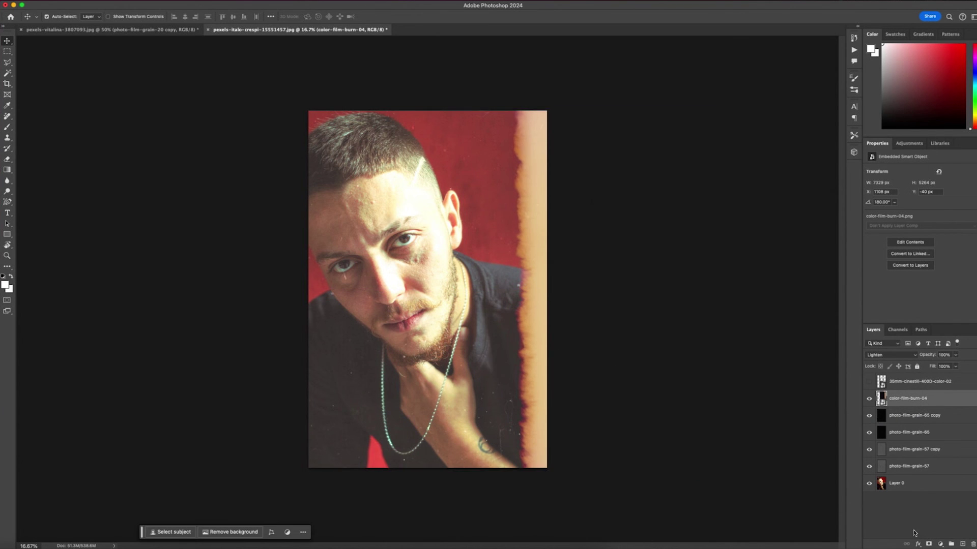
Show the CineStill film strip, rotate it vertical and scale it over the portrait
click(867, 381)
click(915, 381)
key(ctrl+t)
drag(486, 332, 564, 341)
drag(372, 346, 304, 345)
drag(291, 335, 288, 338)
drag(440, 183, 427, 409)
drag(548, 314, 555, 312)
drag(286, 300, 302, 301)
key(Return)
key(super+plus)
drag(572, 305, 572, 296)
key(super+minus)
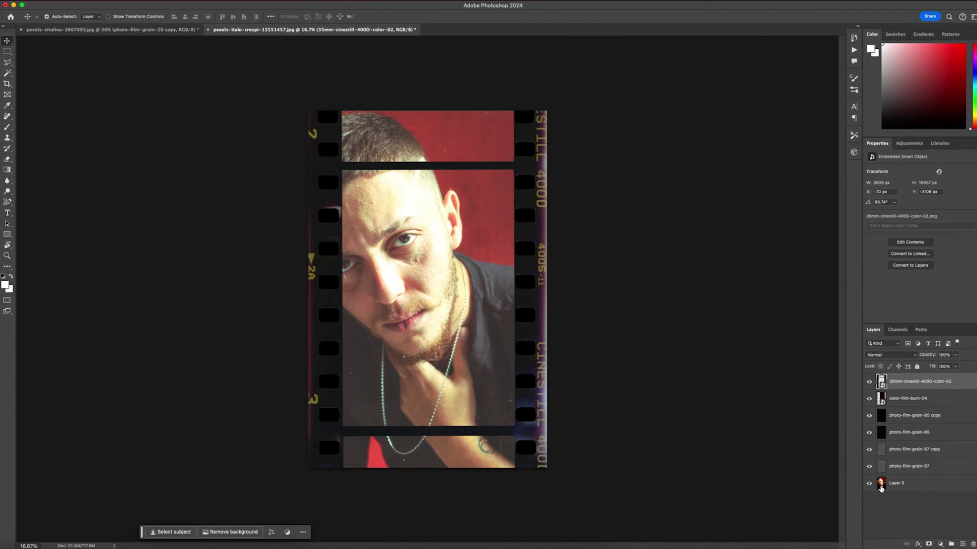
Shrink the portrait on Layer 0 to fit inside the film frame
click(882, 486)
key(super+t)
key(super+plus)
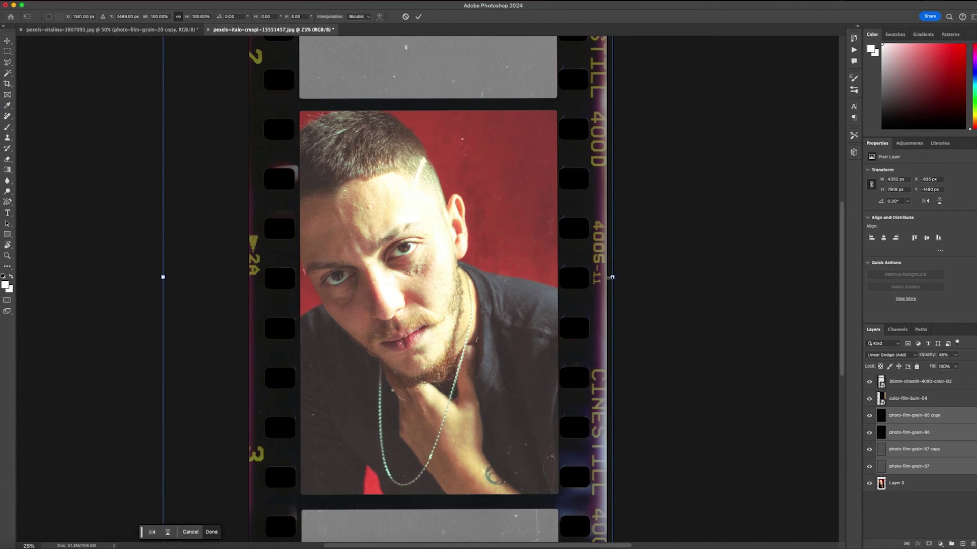
drag(609, 278, 562, 274)
key(Return)
Crop away the canvas top and bottom around the film frame
click(908, 398)
key(c)
key(super+minus)
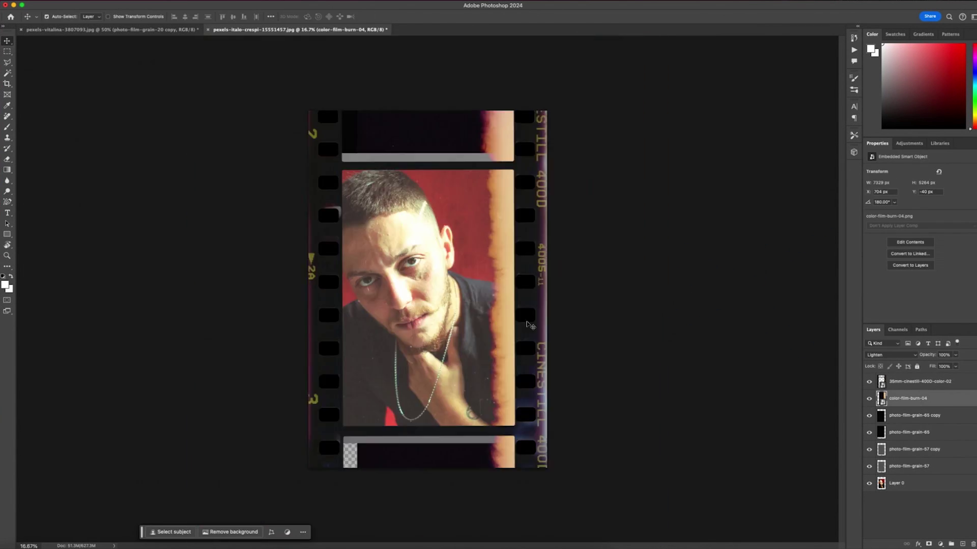
key(Return)
key(super+plus)
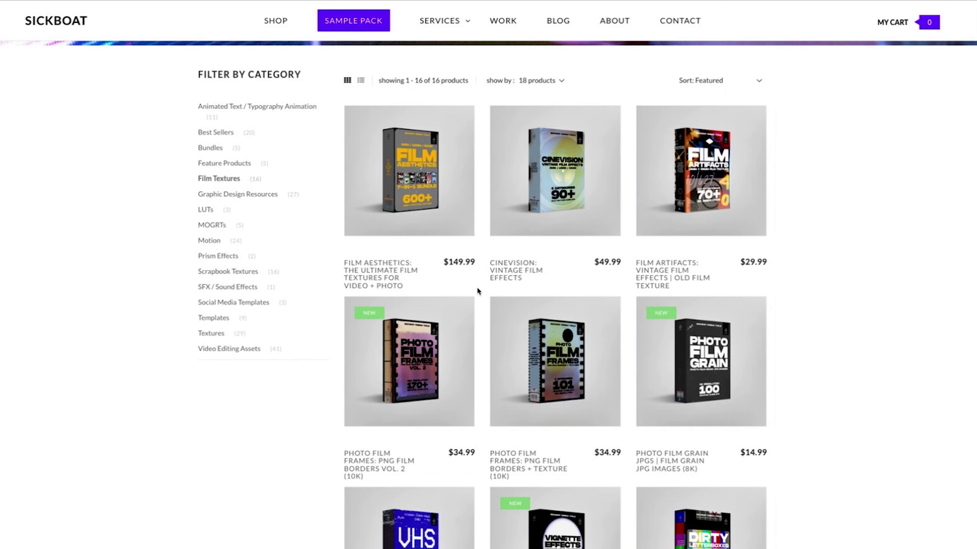
Scroll down the Film Textures product grid to the Color Photo Film Burn Images pack
scroll(478, 291, down, 4)
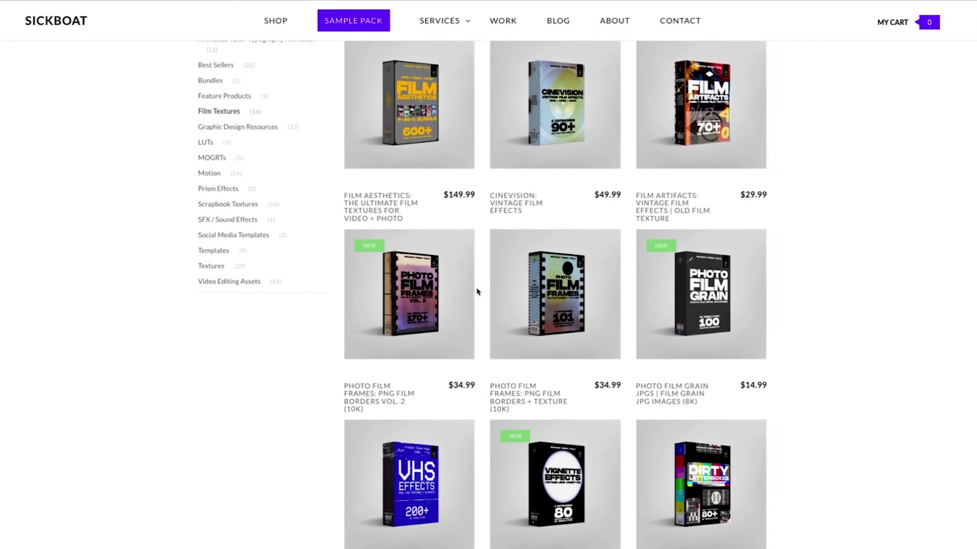
scroll(478, 292, down, 2)
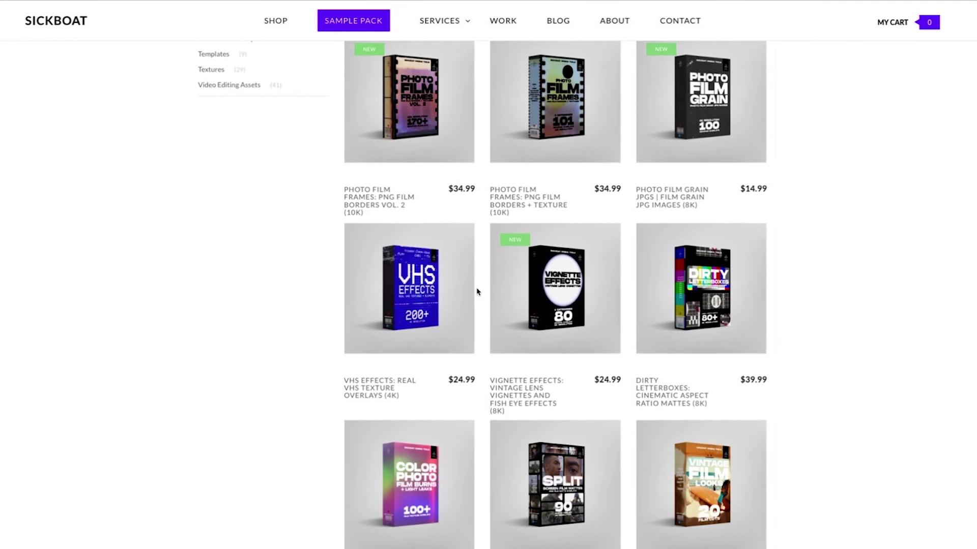
scroll(479, 291, down, 1)
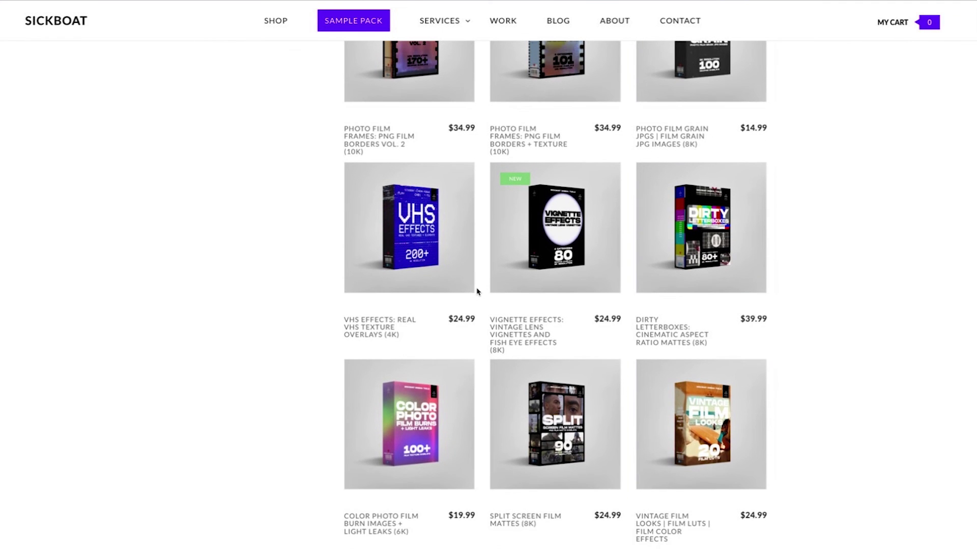
scroll(477, 291, down, 3)
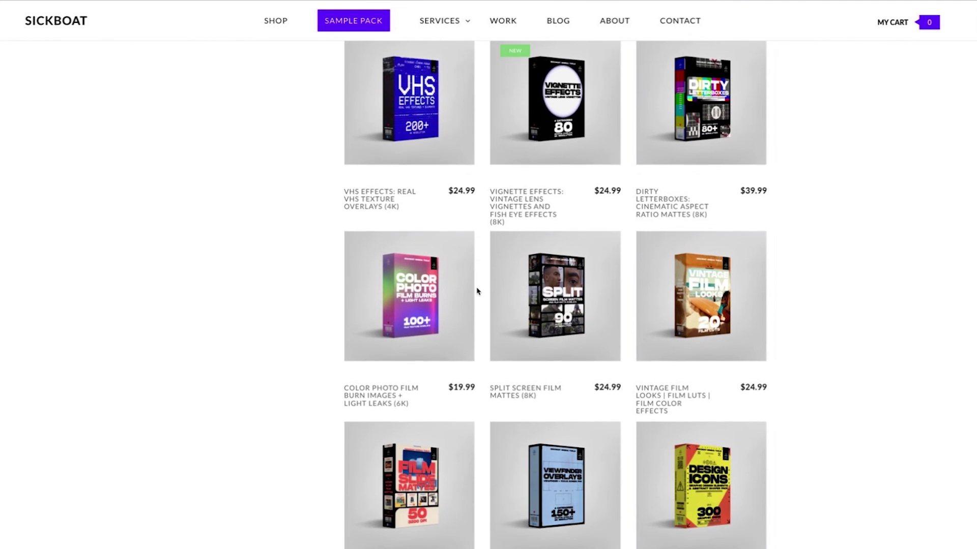